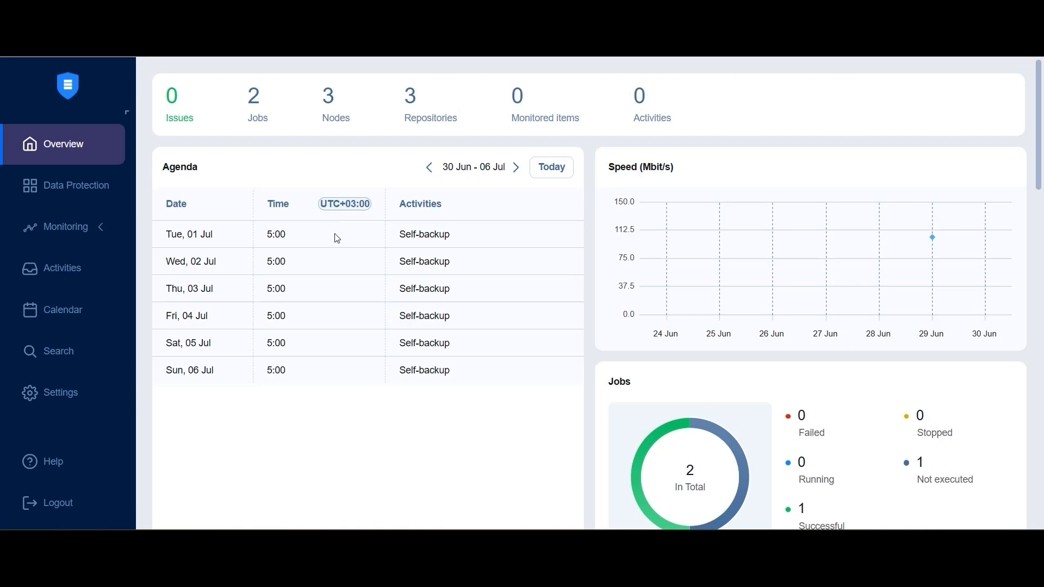
Review the backup jobs for VMware and for the physical machine under Data Protection.
{"action": "left_click", "coordinate": [76, 192]}
{"action": "left_click", "coordinate": [274, 159]}
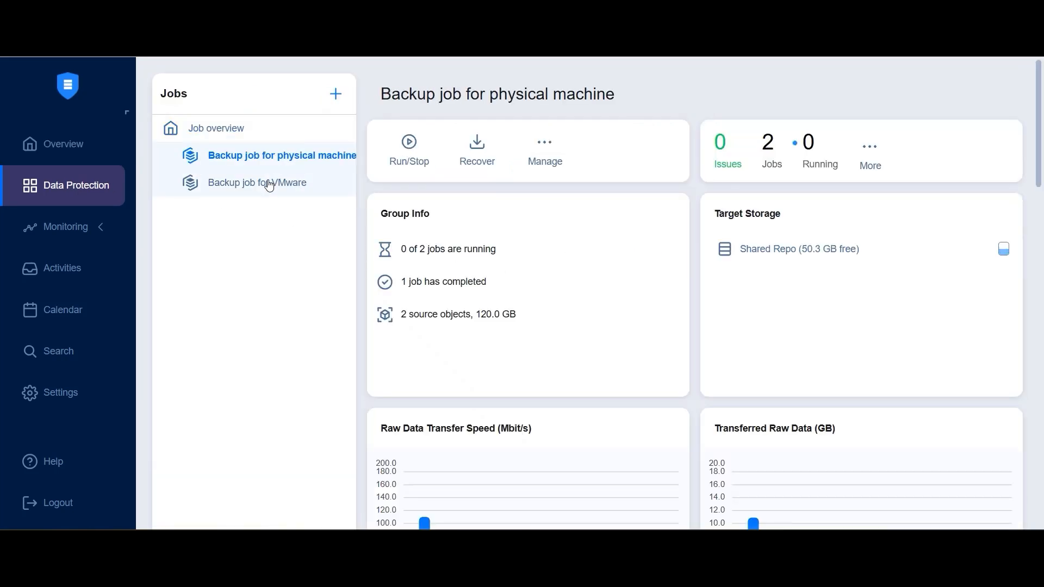
{"action": "left_click", "coordinate": [271, 184]}
{"action": "scroll", "coordinate": [444, 272], "scroll_direction": "down", "scroll_amount": 4}
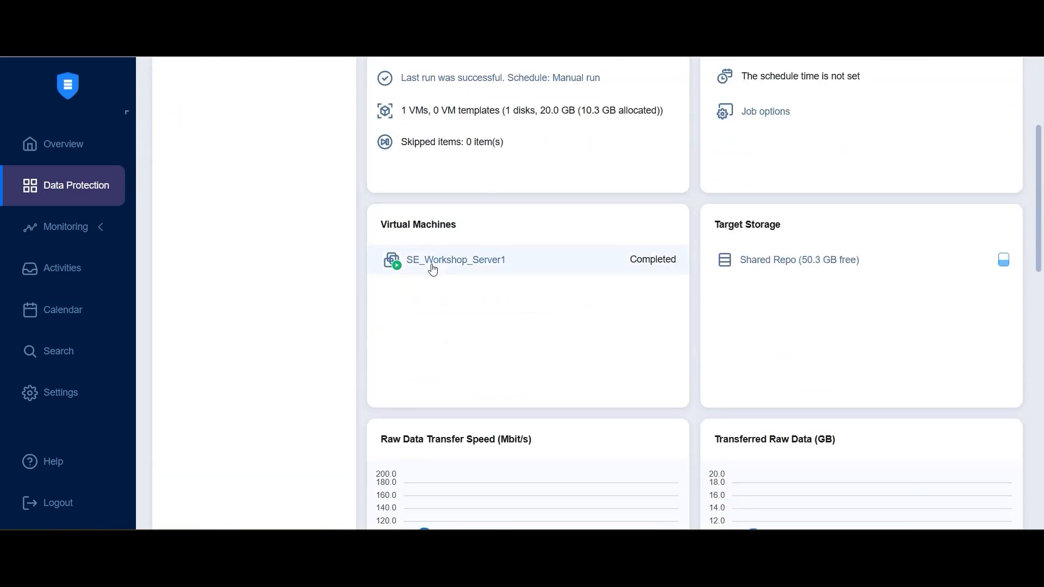
{"action": "scroll", "coordinate": [637, 262], "scroll_direction": "up", "scroll_amount": 4}
{"action": "left_click", "coordinate": [272, 170]}
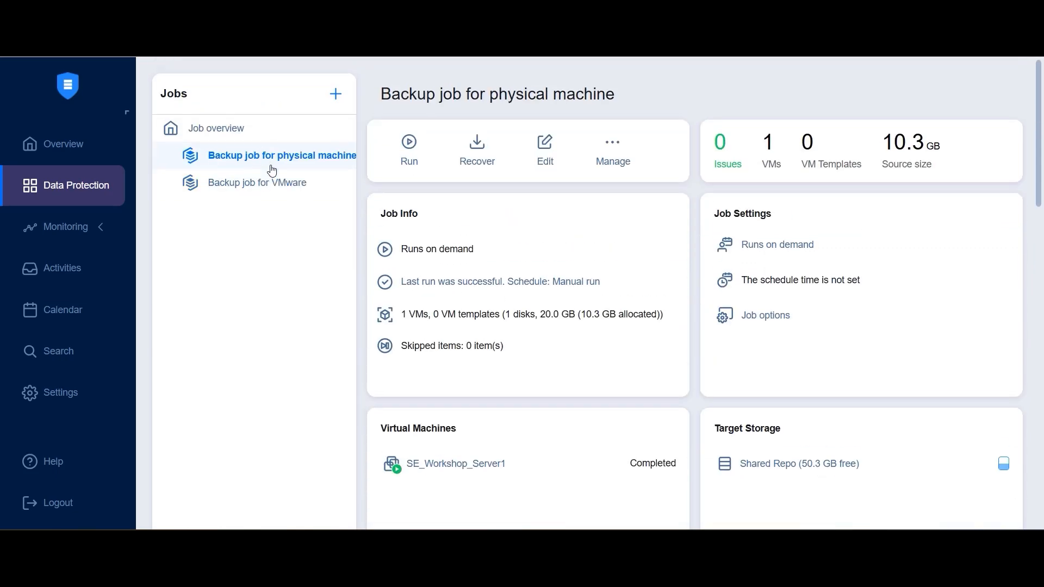
{"action": "scroll", "coordinate": [544, 289], "scroll_direction": "down", "scroll_amount": 2}
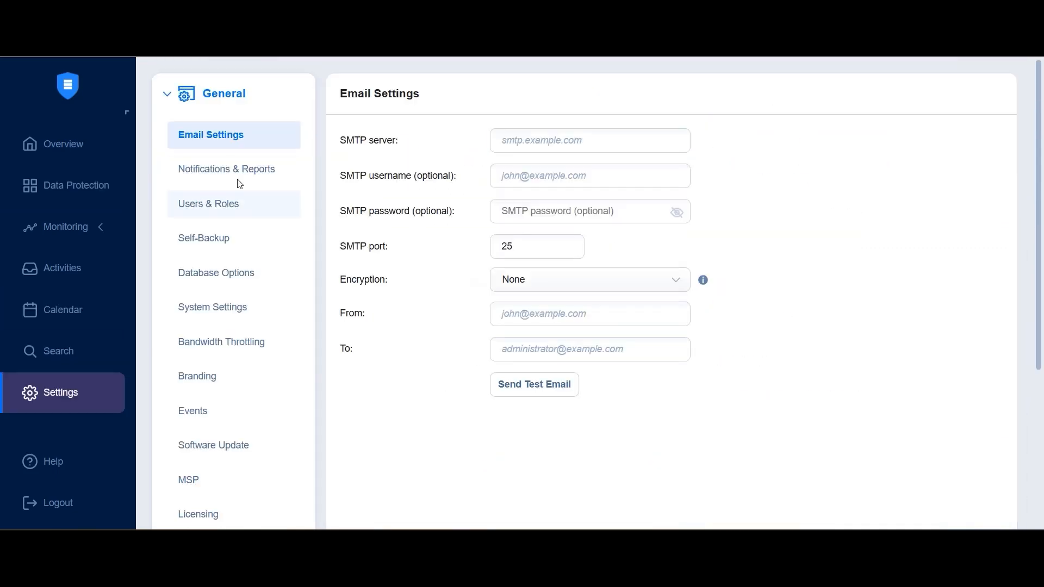
Review the configured users and the licensing details, including the license expiration.
{"action": "left_click", "coordinate": [265, 206]}
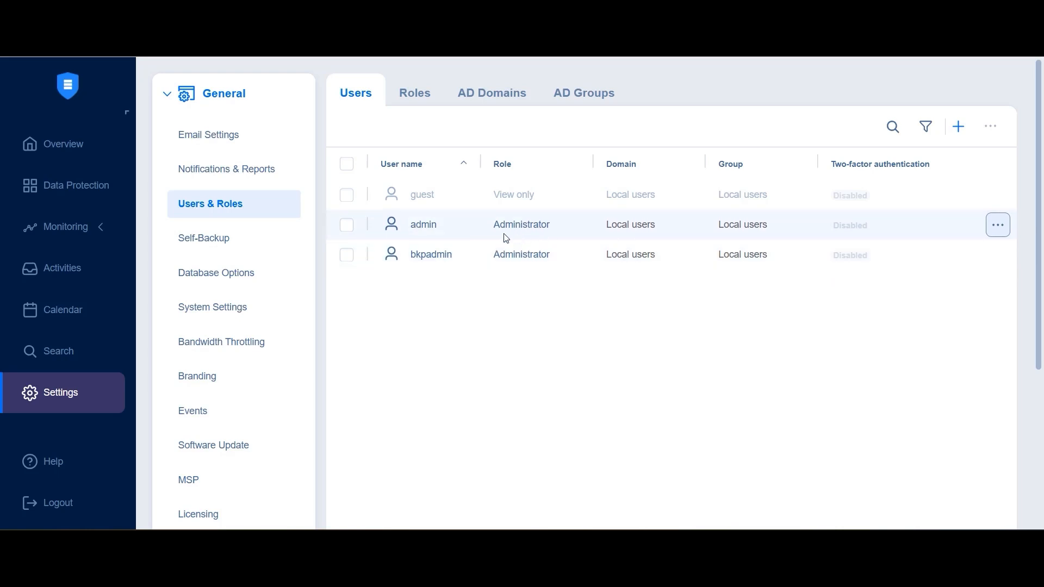
{"action": "left_click", "coordinate": [199, 514]}
{"action": "scroll", "coordinate": [606, 244], "scroll_direction": "down", "scroll_amount": 3}
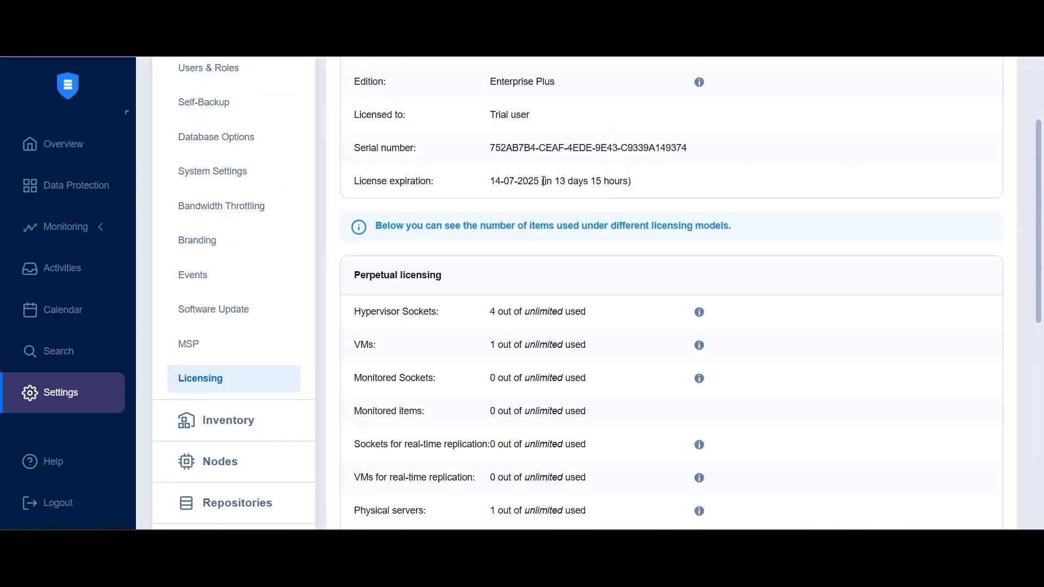
{"action": "left_click_drag", "start_coordinate": [542, 181], "coordinate": [635, 184]}
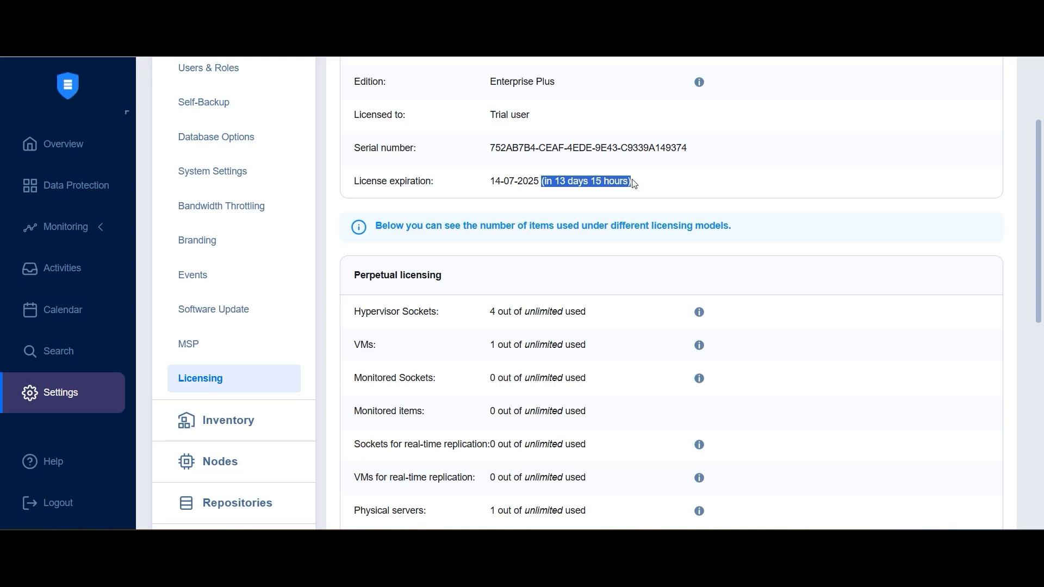
{"action": "scroll", "coordinate": [240, 310], "scroll_direction": "down", "scroll_amount": 2}
Review the inventory items, transporter nodes, and the Shared Repo details including its assigned transporter.
{"action": "left_click", "coordinate": [275, 284]}
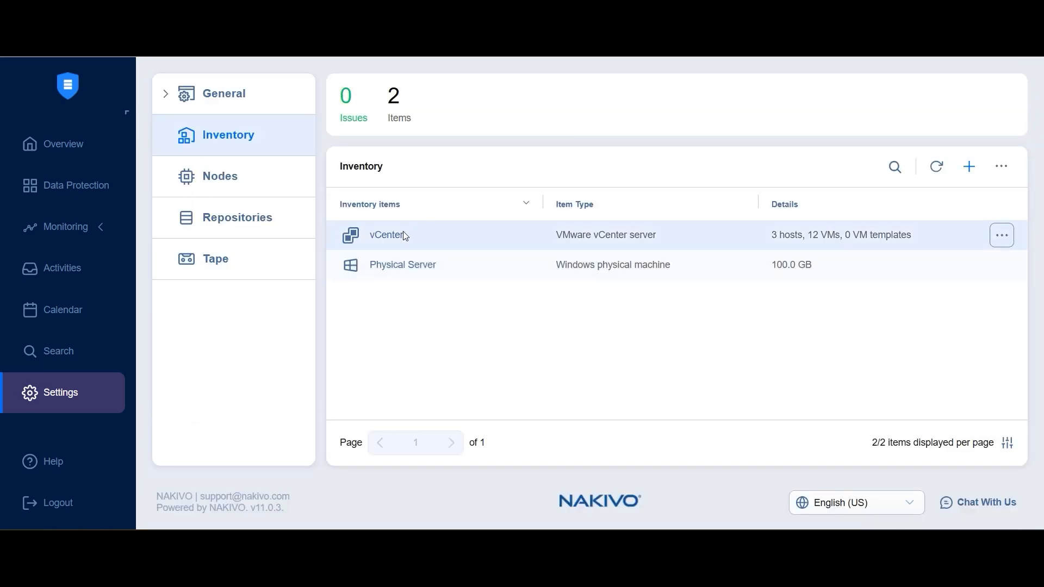
{"action": "left_click", "coordinate": [217, 176]}
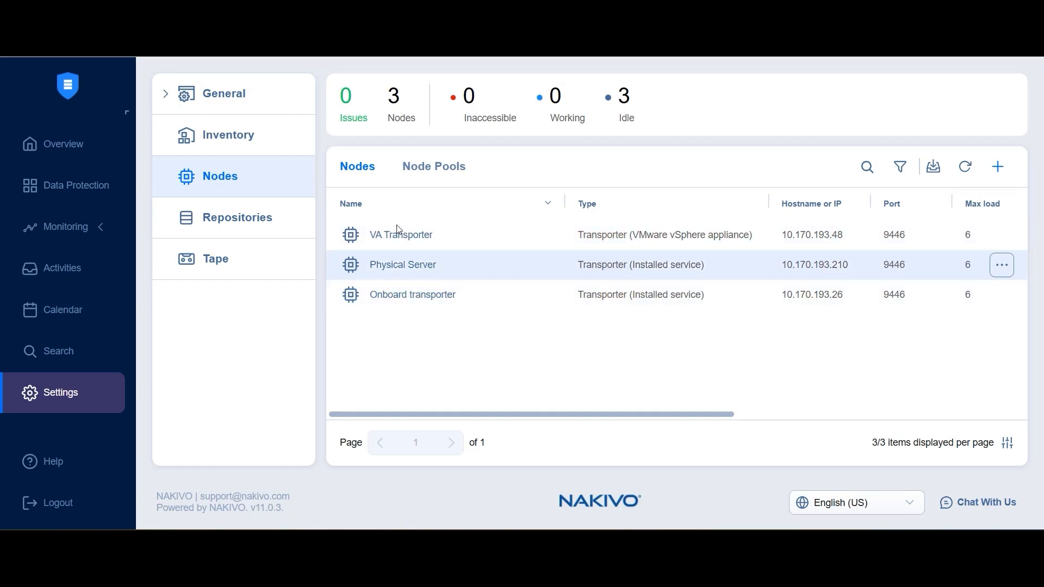
{"action": "left_click", "coordinate": [250, 216]}
{"action": "left_click", "coordinate": [480, 301]}
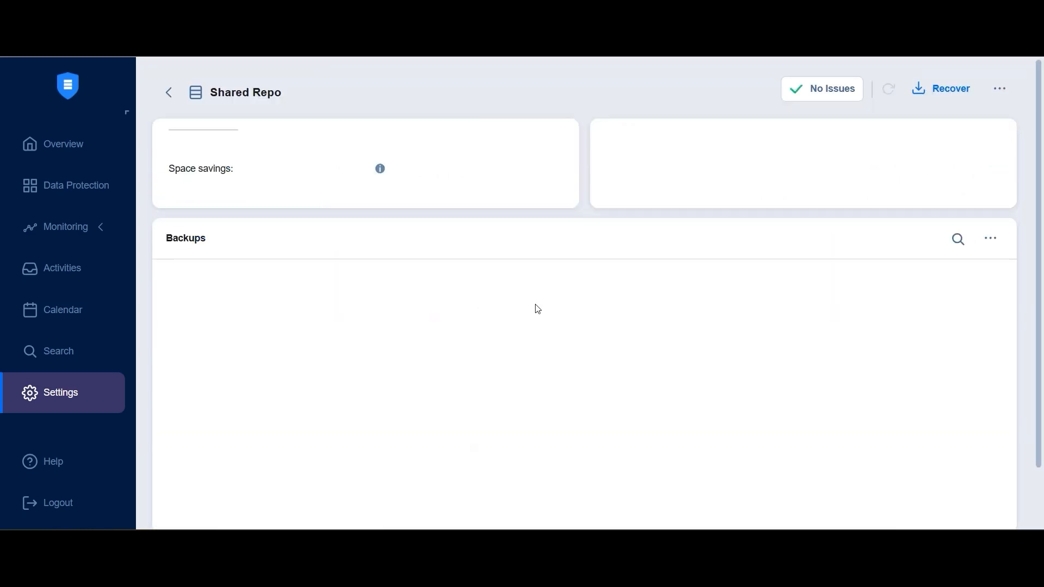
{"action": "left_click_drag", "start_coordinate": [809, 252], "coordinate": [921, 258]}
{"action": "left_click", "coordinate": [851, 272]}
{"action": "triple_click", "coordinate": [851, 271]}
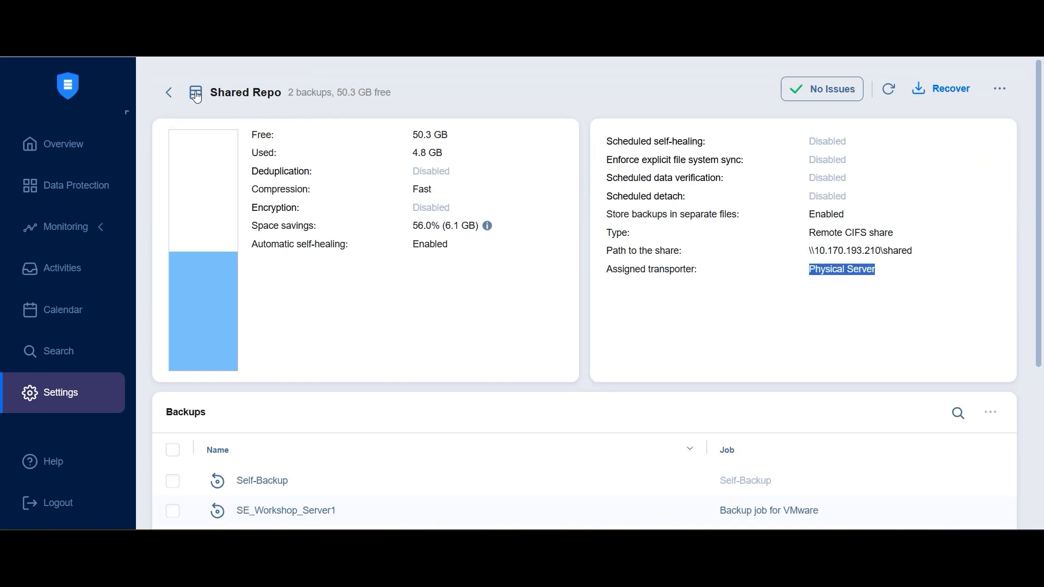
{"action": "left_click", "coordinate": [169, 93]}
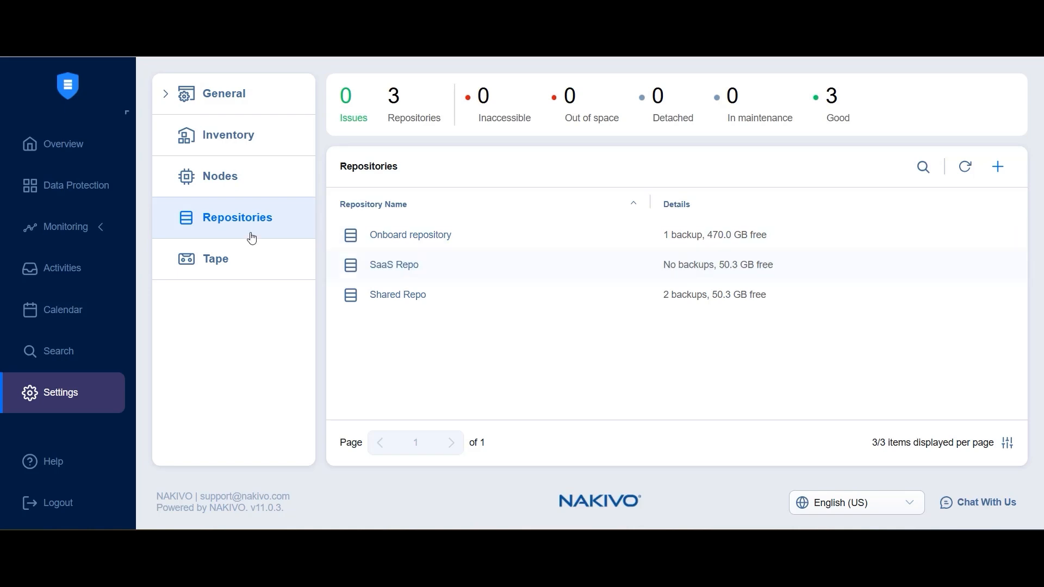
Inspect the Self-Backup destination options and the repositories available for self-backup without changing them.
{"action": "left_click", "coordinate": [212, 101]}
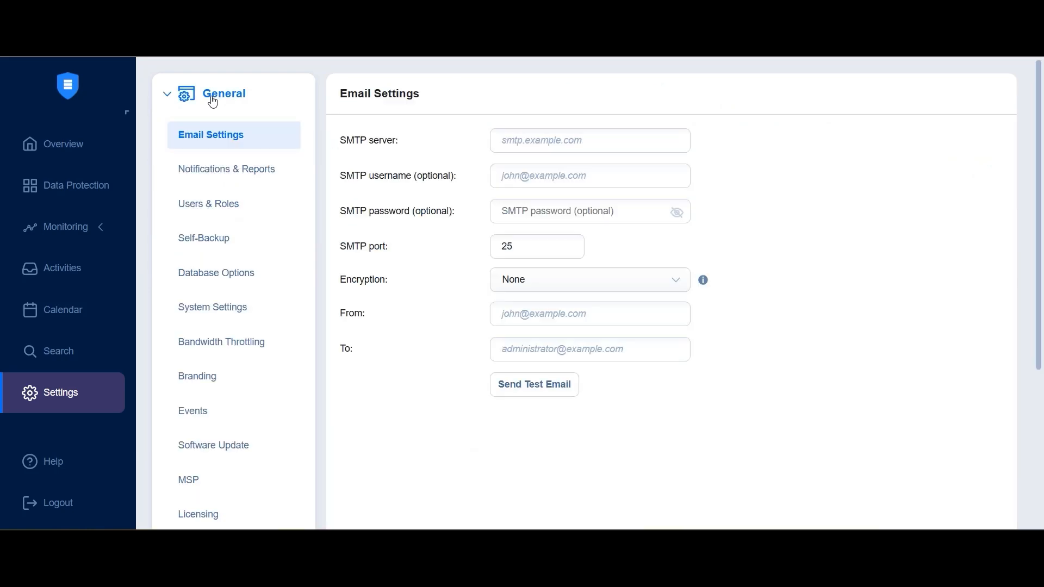
{"action": "left_click", "coordinate": [217, 242]}
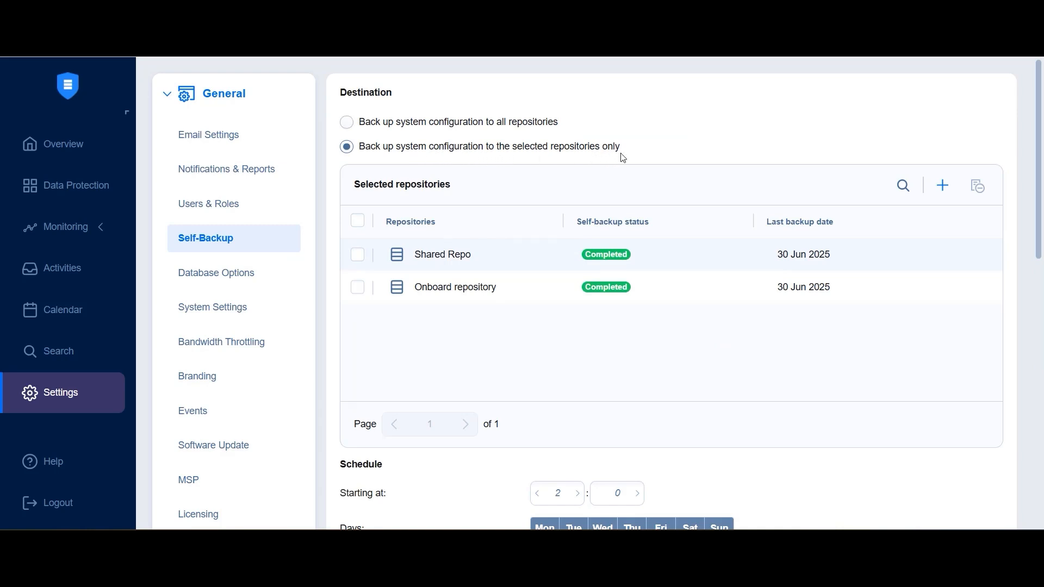
{"action": "left_click", "coordinate": [514, 122]}
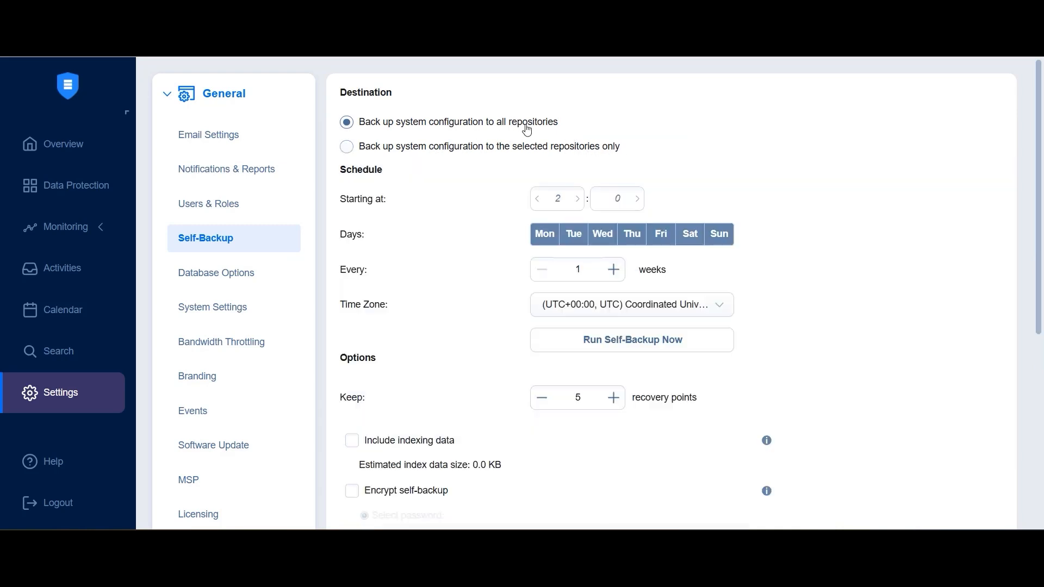
{"action": "left_click", "coordinate": [477, 147]}
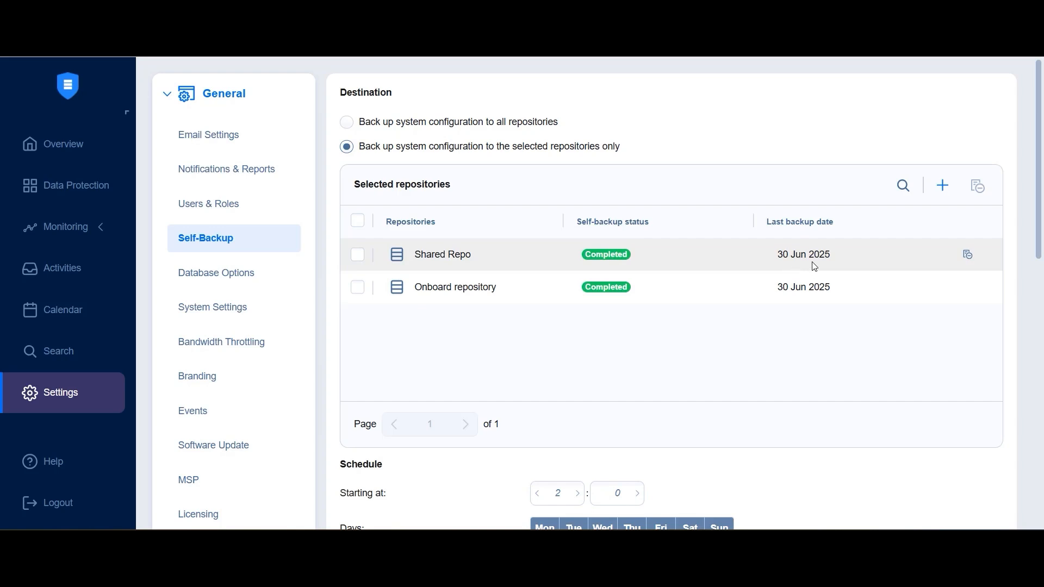
{"action": "left_click", "coordinate": [937, 191]}
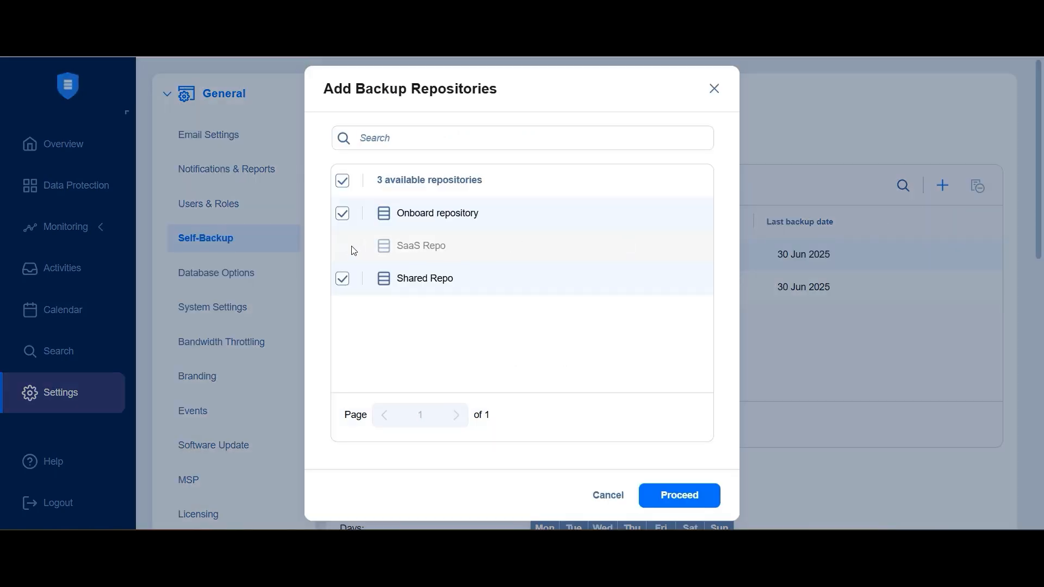
{"action": "mouse_move", "coordinate": [349, 249]}
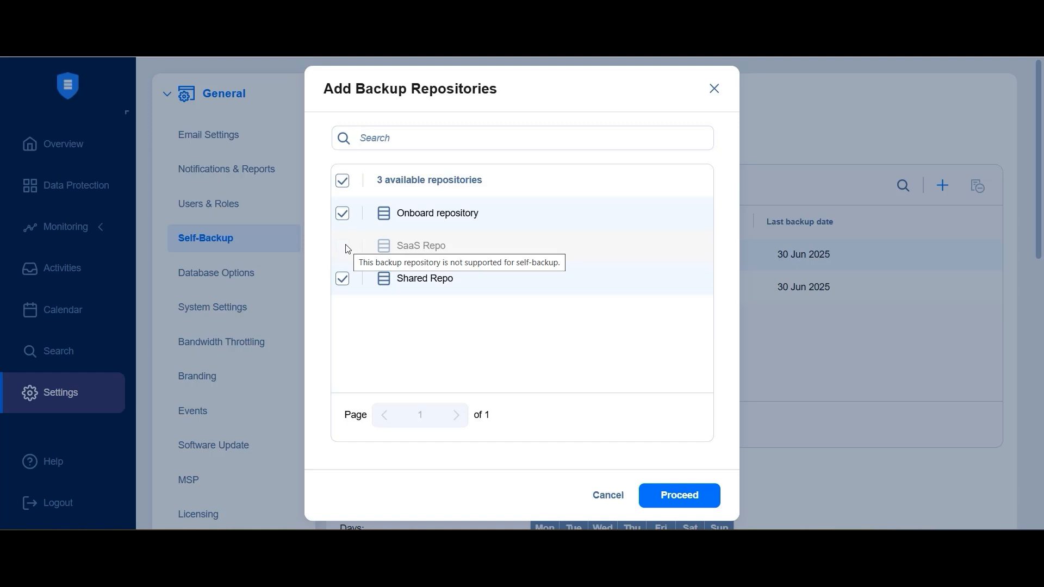
{"action": "left_click", "coordinate": [609, 495]}
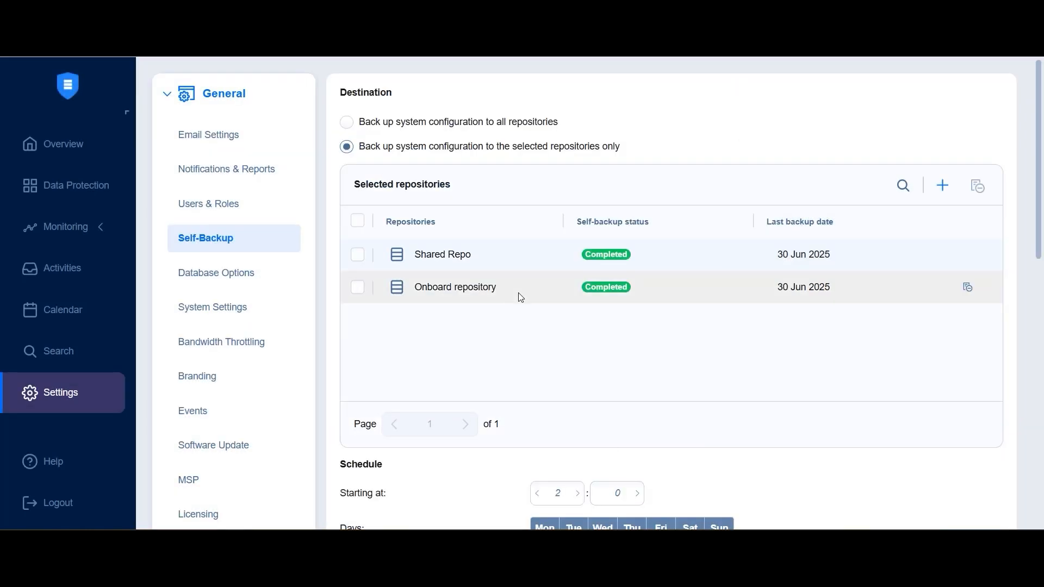
Start recovering the Self-Backup from the Shared Repo's backups and open the recovery point selection.
{"action": "scroll", "coordinate": [637, 248], "scroll_direction": "down", "scroll_amount": 3}
{"action": "scroll", "coordinate": [655, 270], "scroll_direction": "up", "scroll_amount": 3}
{"action": "scroll", "coordinate": [277, 272], "scroll_direction": "down", "scroll_amount": 4}
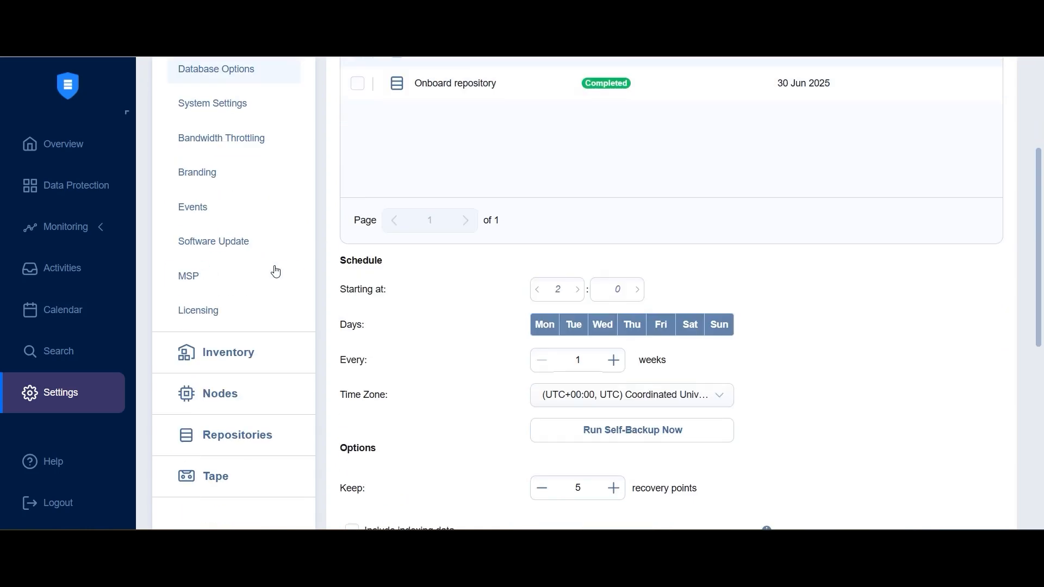
{"action": "left_click", "coordinate": [256, 434]}
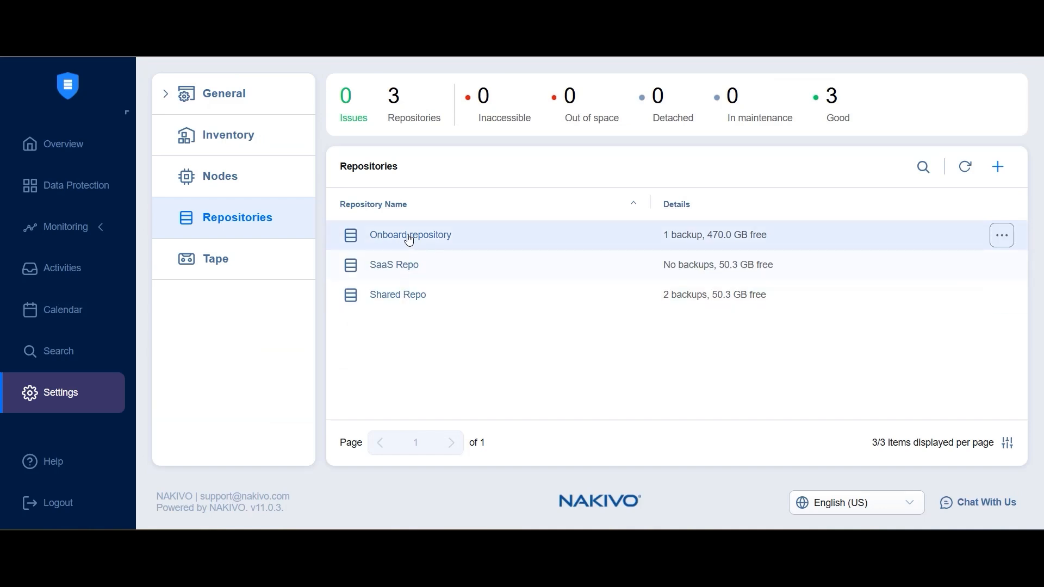
{"action": "left_click", "coordinate": [399, 300]}
{"action": "scroll", "coordinate": [571, 310], "scroll_direction": "down", "scroll_amount": 3}
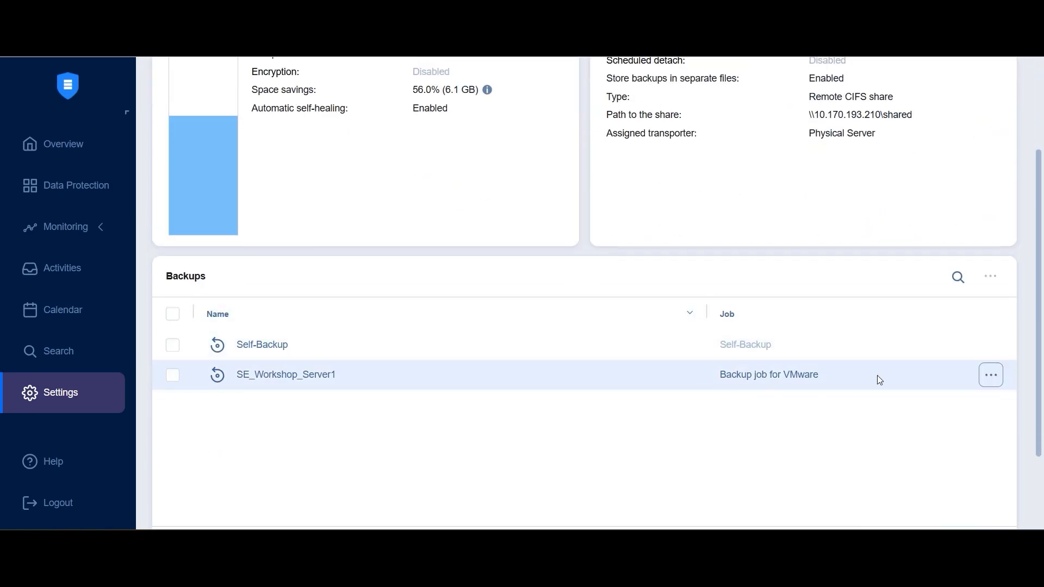
{"action": "left_click", "coordinate": [991, 345]}
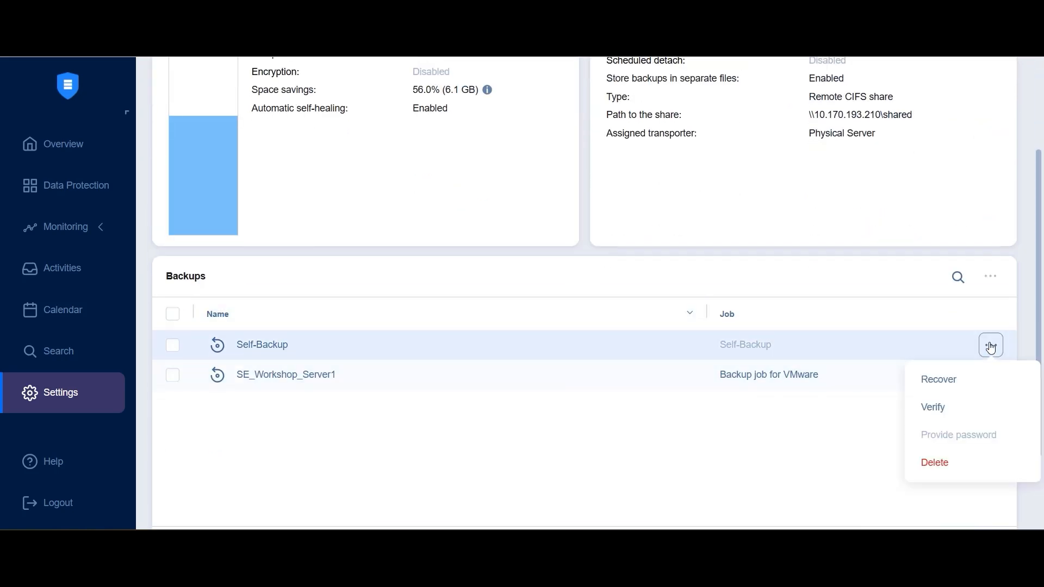
{"action": "left_click", "coordinate": [953, 380]}
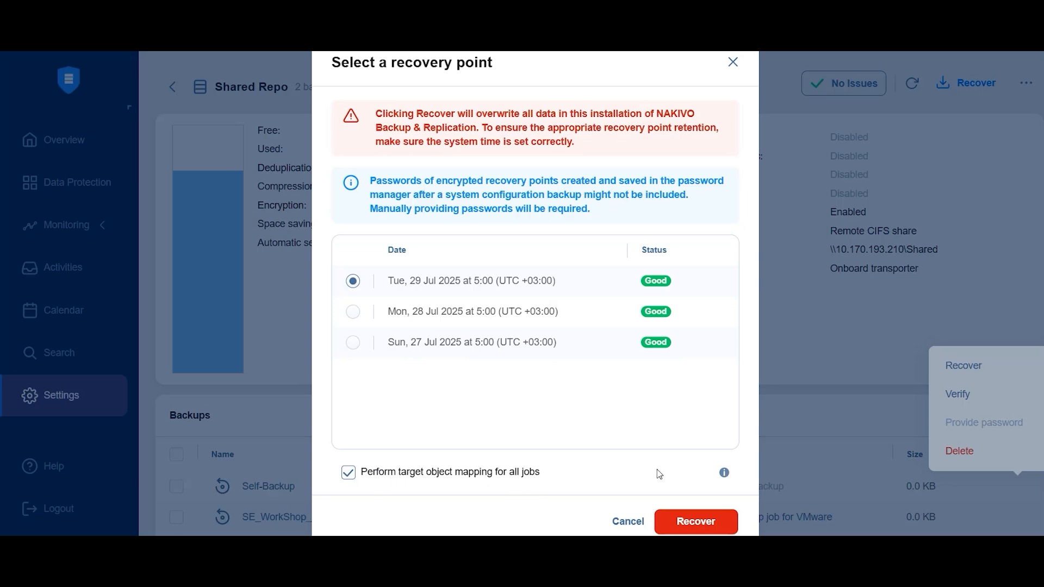
{"action": "mouse_move", "coordinate": [724, 478]}
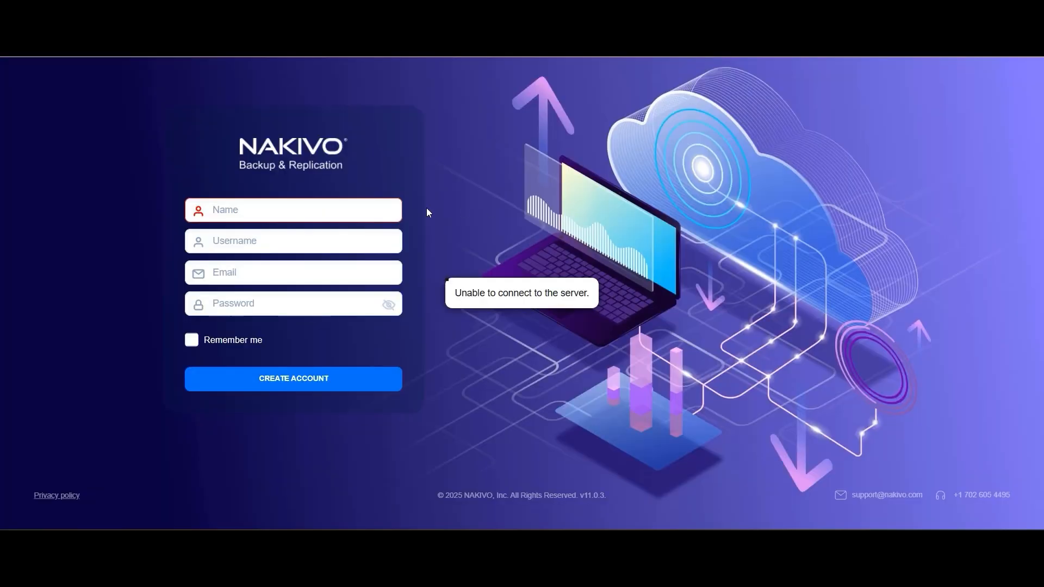
Fill in the new account's name as Admin, username as admin, and the account e-mail address.
{"action": "left_click", "coordinate": [228, 213]}
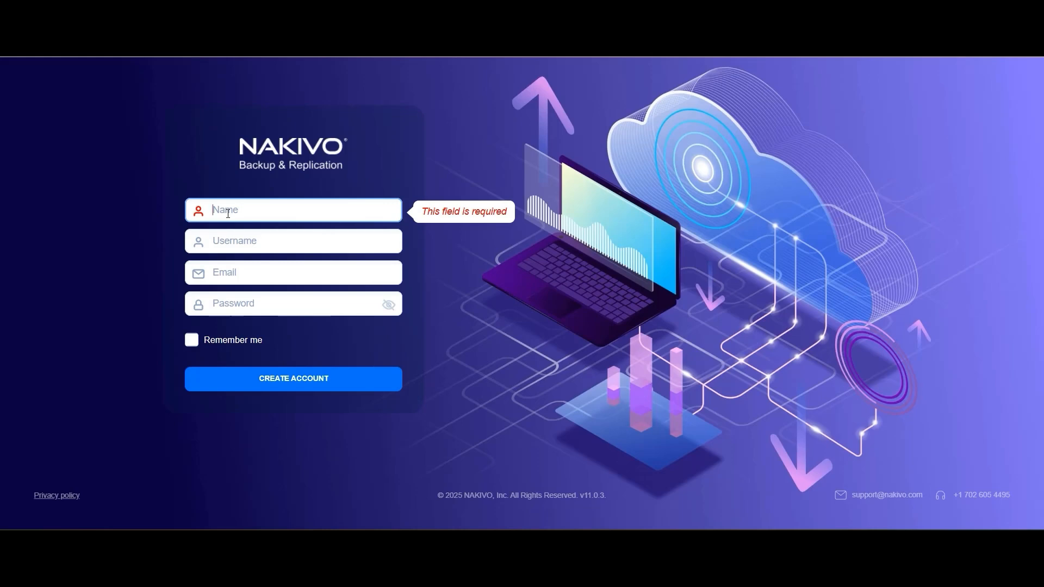
{"action": "type", "text": "Af"}
{"action": "type", "text": "dmin"}
{"action": "left_click", "coordinate": [234, 241]}
{"action": "type", "text": "adm"}
{"action": "left_click", "coordinate": [261, 272]}
Enter the account password, enable Remember me, and create the account.
{"action": "left_click", "coordinate": [261, 294]}
{"action": "type", "text": "•••••••••••"}
{"action": "left_click", "coordinate": [191, 340]}
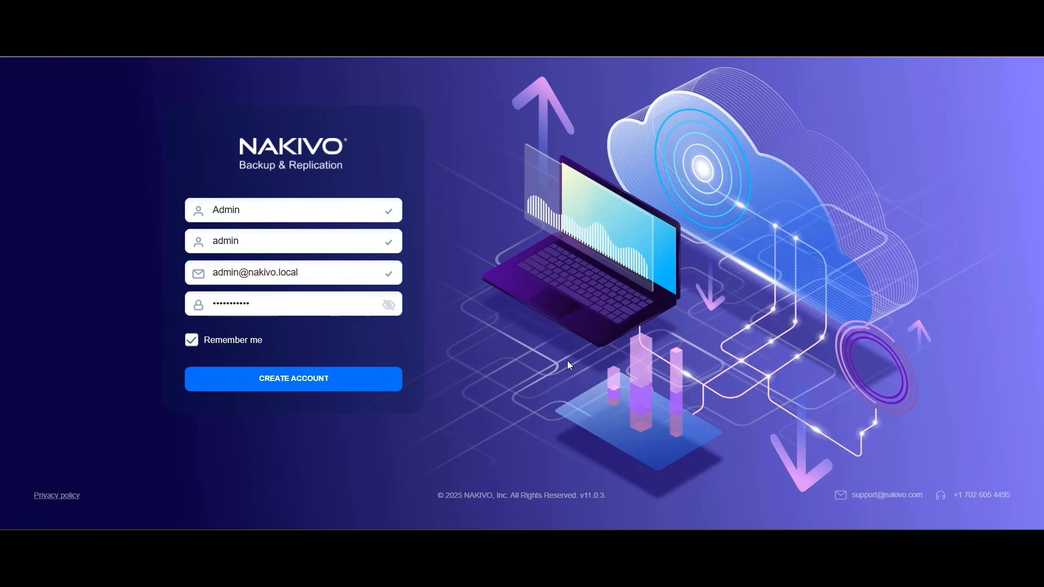
{"action": "left_click", "coordinate": [334, 386]}
Enter false in the browser address bar and load it.
{"action": "key", "text": "ctrl+l"}
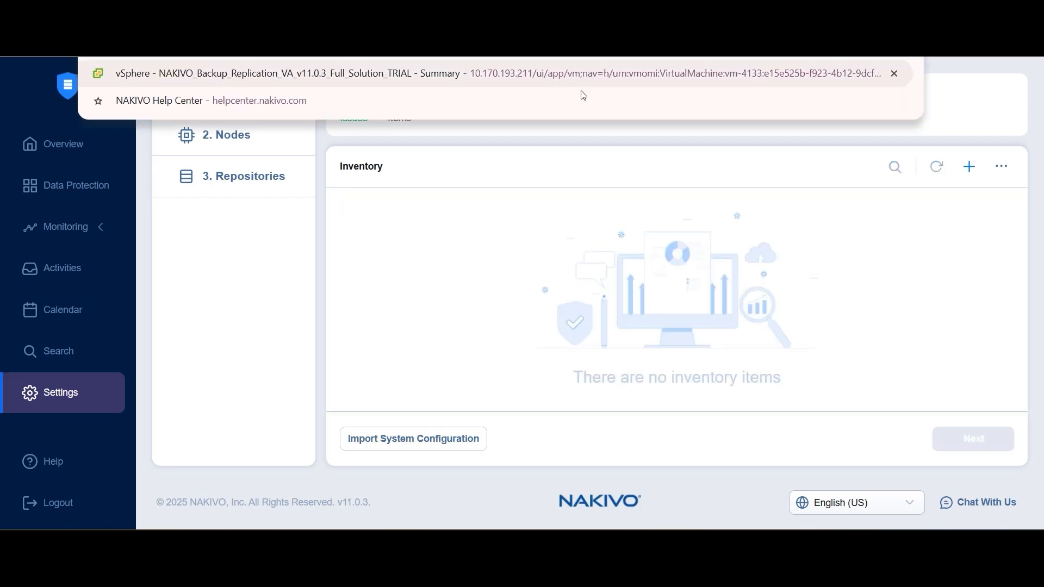
{"action": "type", "text": "false&targetFilter=&specificFilter="}
{"action": "key", "text": "Return"}
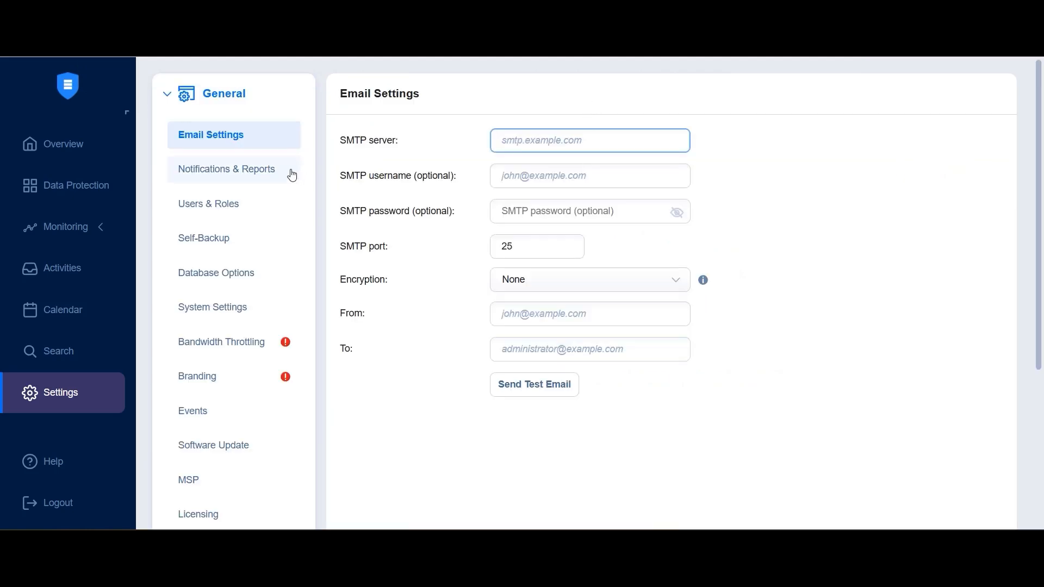
Review the users and the licensing details, including the license expiration, on the new installation.
{"action": "left_click", "coordinate": [220, 204]}
{"action": "scroll", "coordinate": [250, 236], "scroll_direction": "down", "scroll_amount": 2}
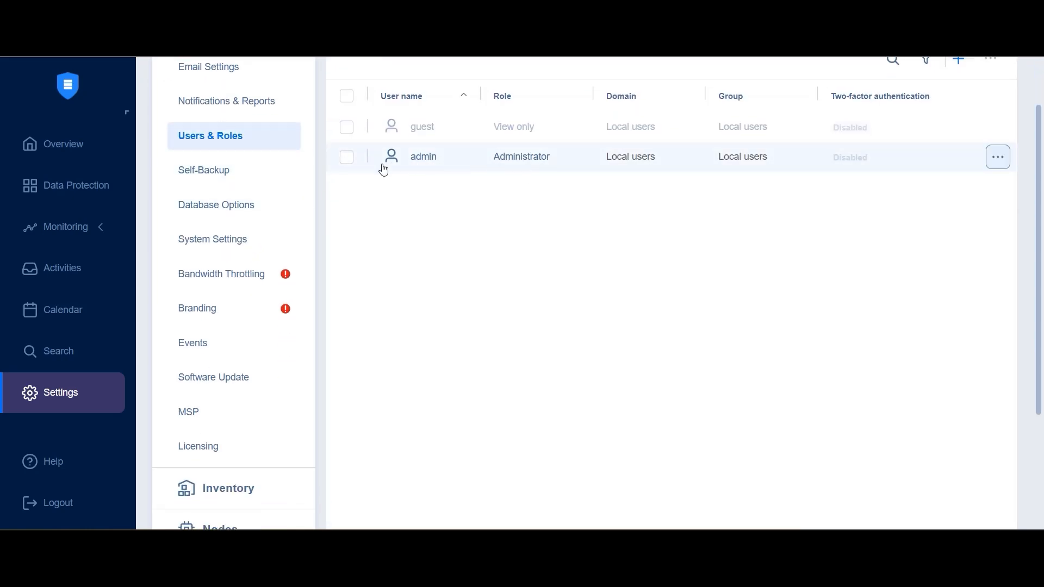
{"action": "scroll", "coordinate": [244, 363], "scroll_direction": "down", "scroll_amount": 2}
{"action": "left_click", "coordinate": [244, 376]}
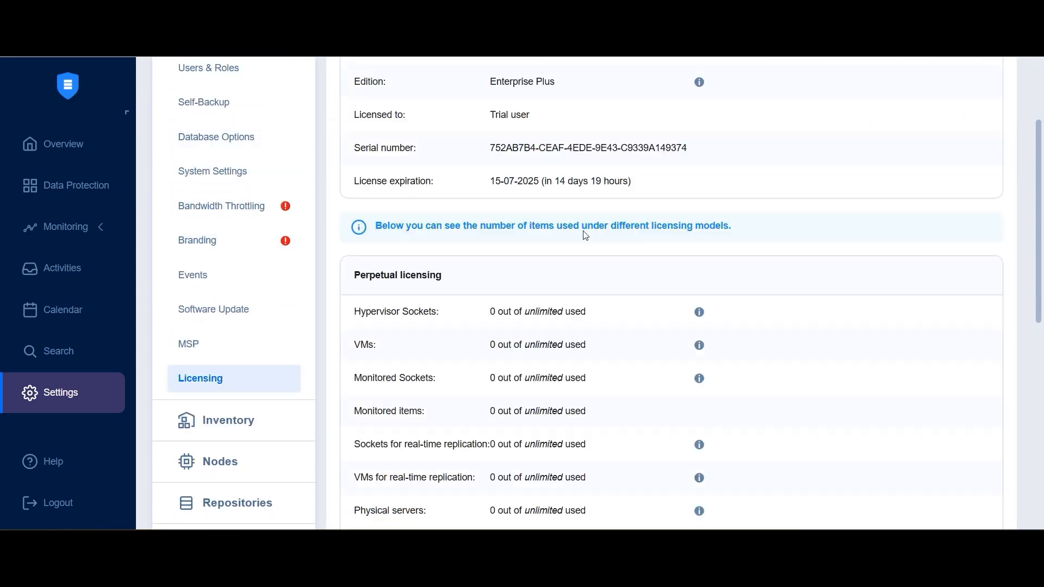
{"action": "left_click_drag", "start_coordinate": [552, 180], "coordinate": [632, 180]}
{"action": "scroll", "coordinate": [246, 232], "scroll_direction": "down", "scroll_amount": 1}
{"action": "scroll", "coordinate": [246, 232], "scroll_direction": "down", "scroll_amount": 3}
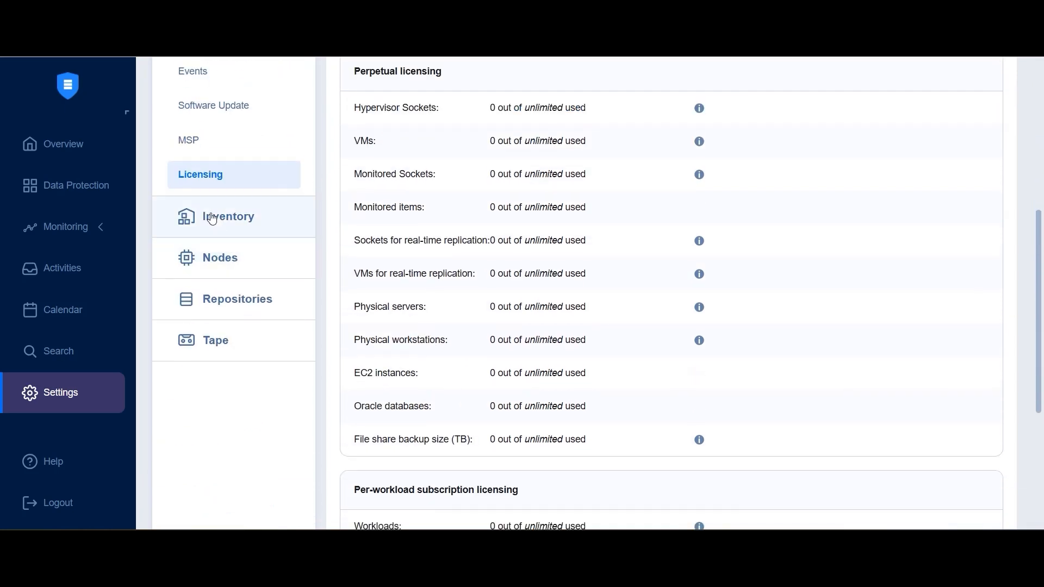
Check the inventory, nodes and repositories of the new installation.
{"action": "left_click", "coordinate": [245, 221]}
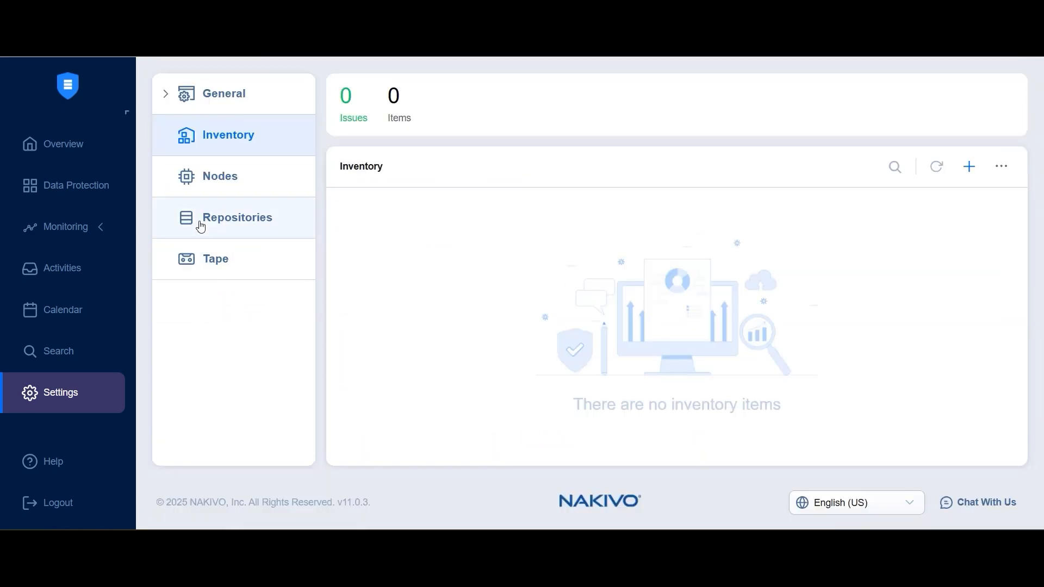
{"action": "left_click", "coordinate": [208, 181]}
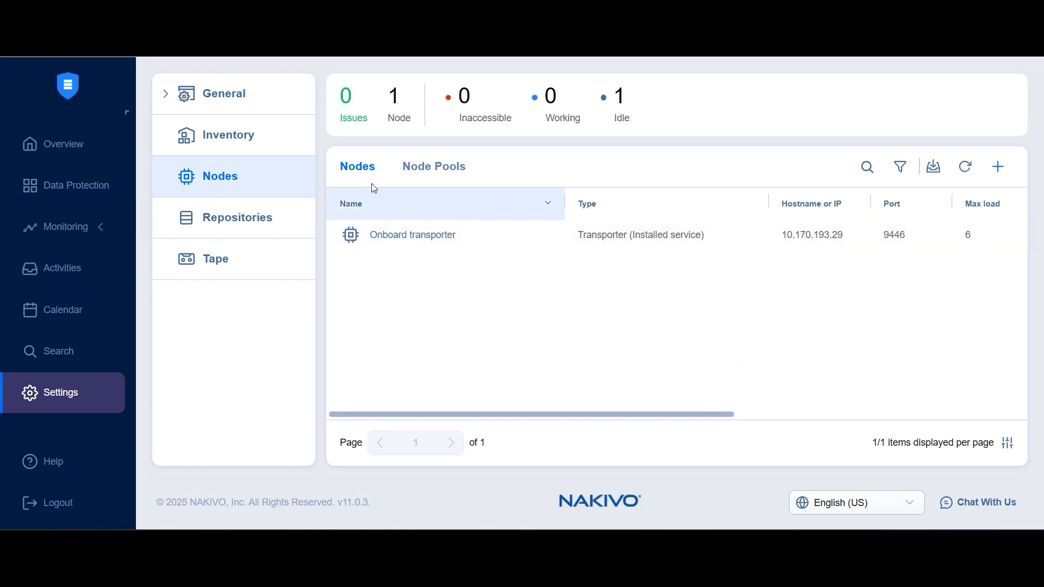
{"action": "left_click", "coordinate": [263, 233]}
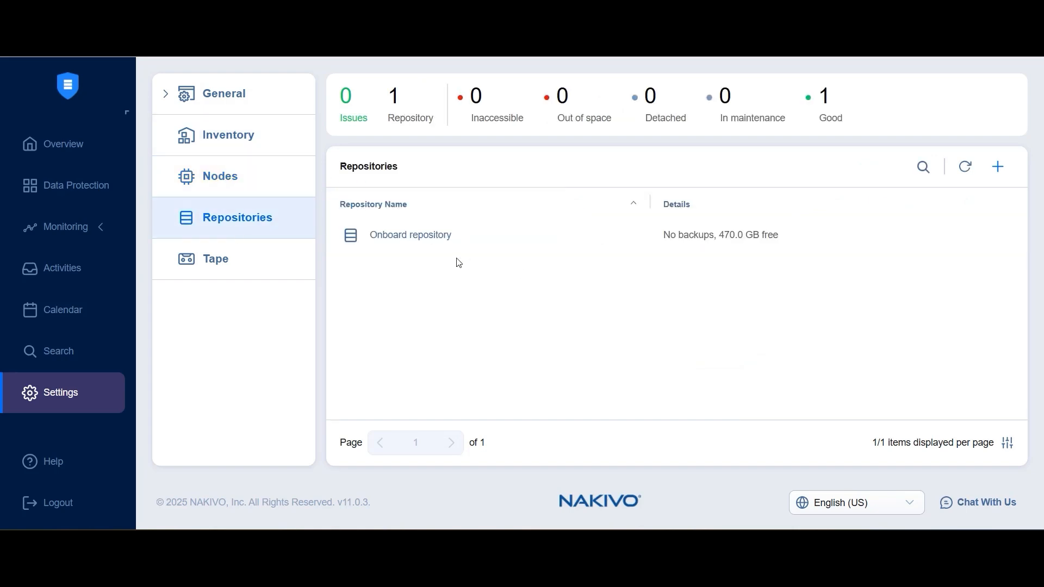
Start adding an existing backup repository of the CIFS Share type.
{"action": "left_click", "coordinate": [999, 173]}
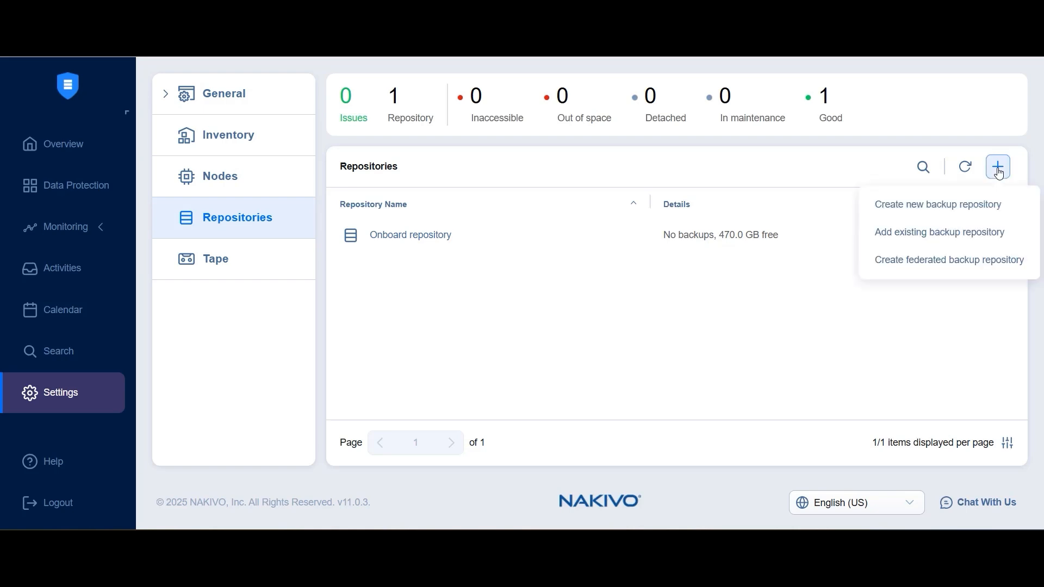
{"action": "left_click", "coordinate": [917, 234]}
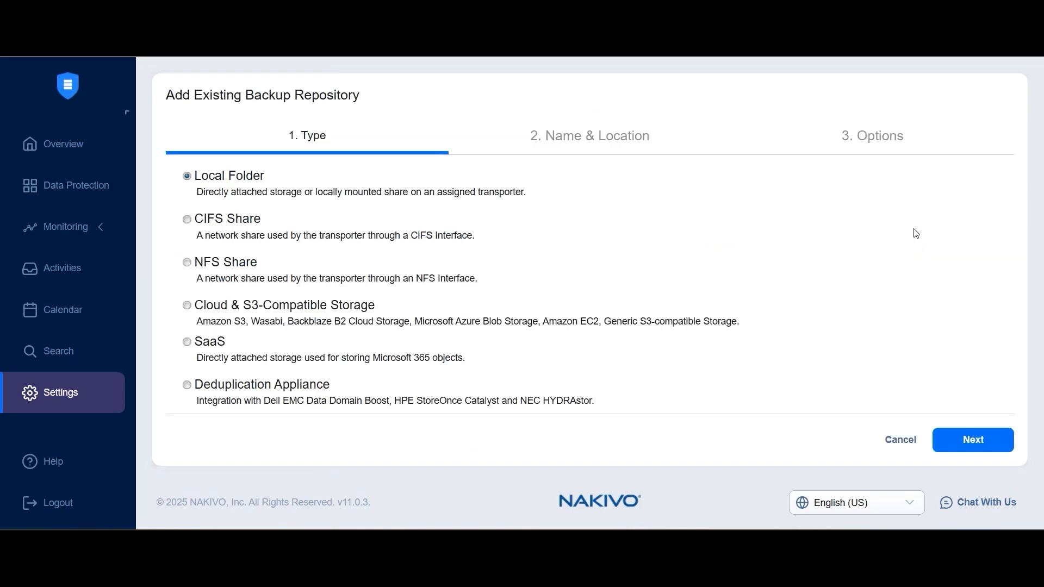
{"action": "left_click", "coordinate": [230, 220]}
{"action": "left_click", "coordinate": [971, 449]}
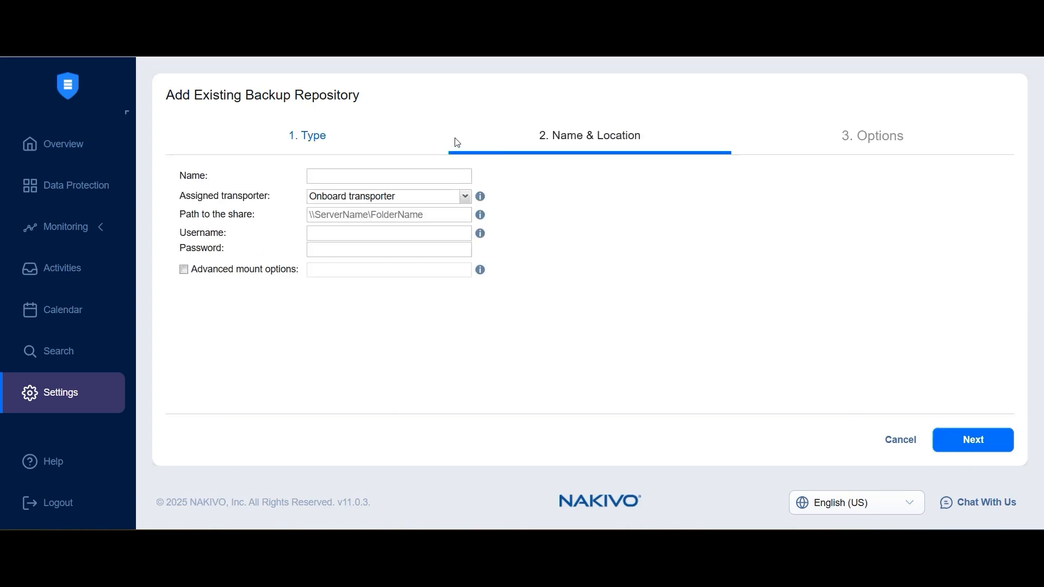
Name the repository Shared Repo and set the path to the share to \\10.170.193.210\Shared.
{"action": "left_click", "coordinate": [354, 176]}
{"action": "type", "text": "Shared Re"}
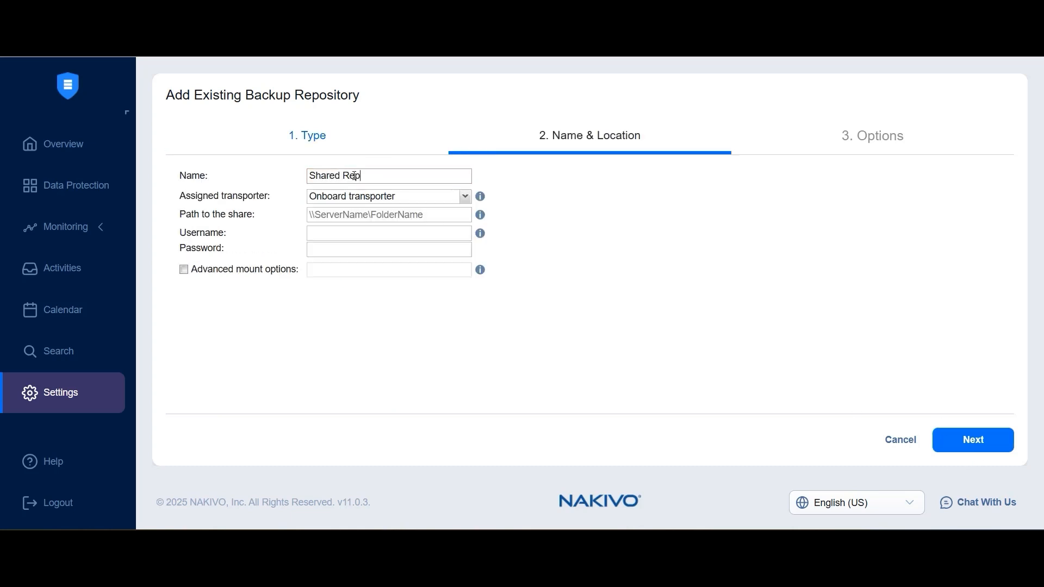
{"action": "type", "text": "po"}
{"action": "key", "text": "Tab"}
{"action": "left_click", "coordinate": [361, 202]}
{"action": "left_click", "coordinate": [351, 215]}
{"action": "type", "text": "\\\\10.170.193.210\\Shared"}
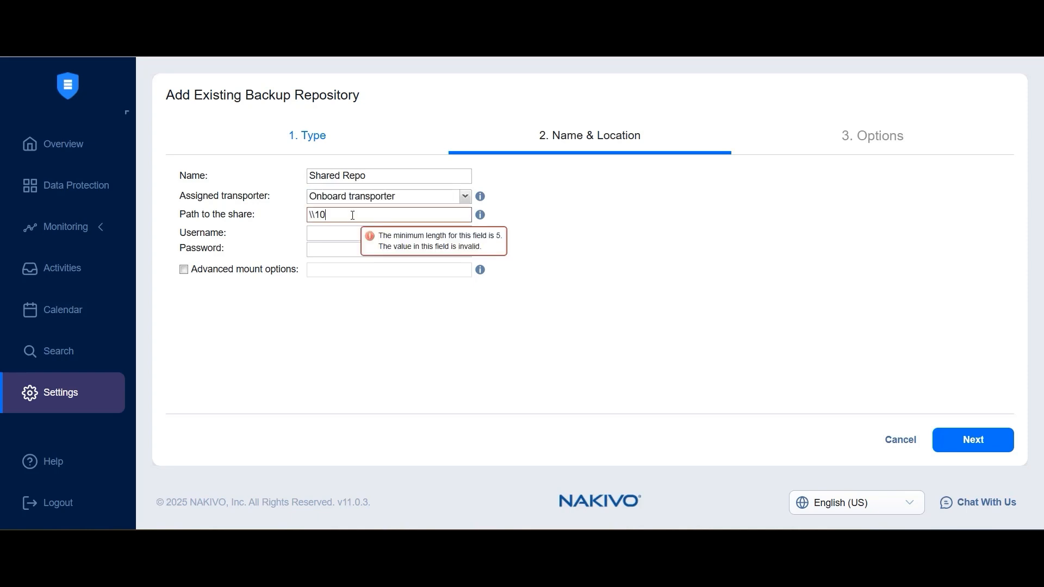
Enter the share's administrator username and password, then finish adding the repository.
{"action": "key", "text": "Tab"}
{"action": "type", "text": "MGMTSRV\\Administrator"}
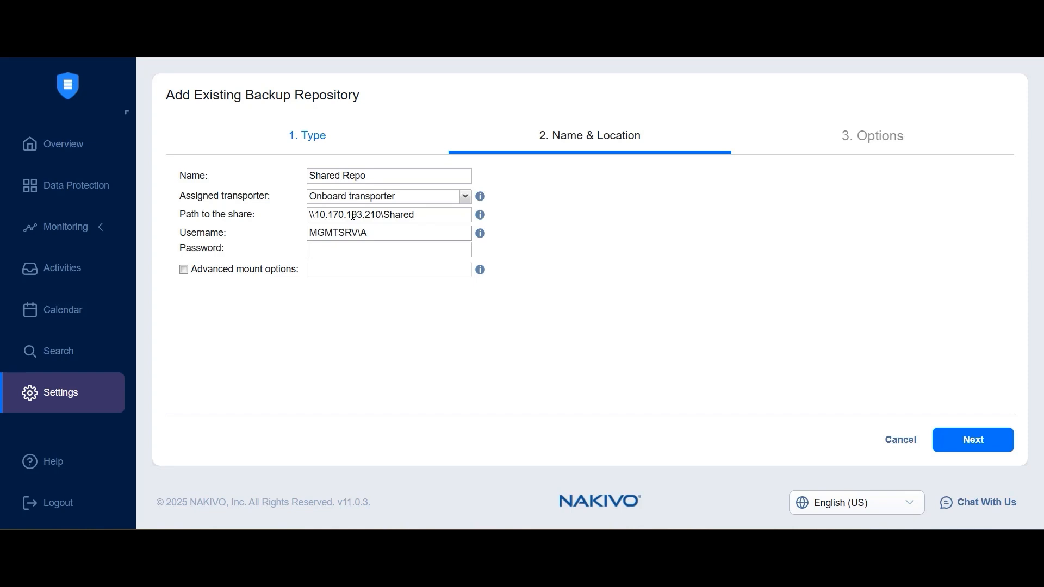
{"action": "key", "text": "Tab"}
{"action": "type", "text": "•"}
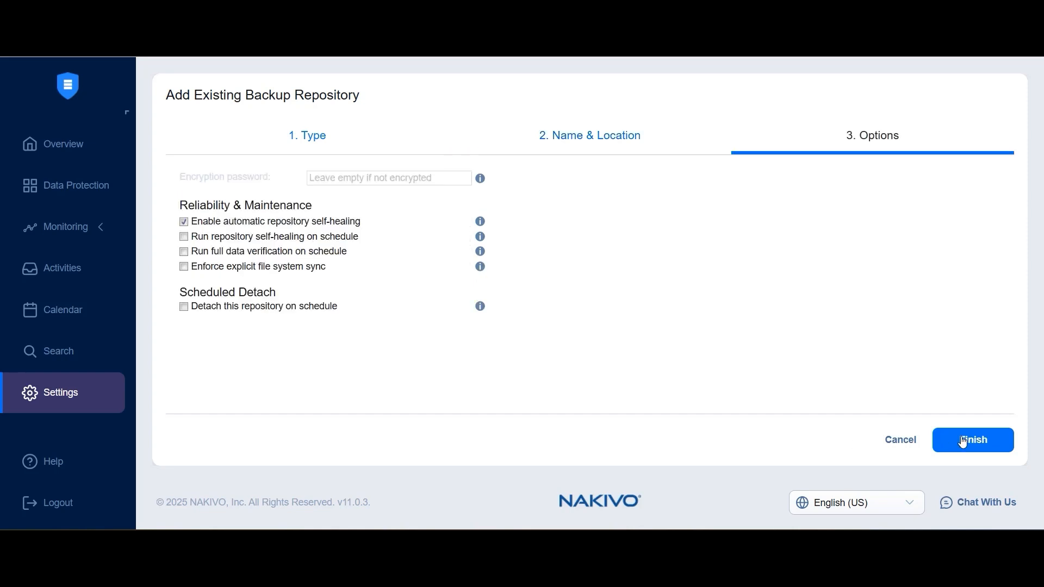
{"action": "left_click", "coordinate": [973, 441]}
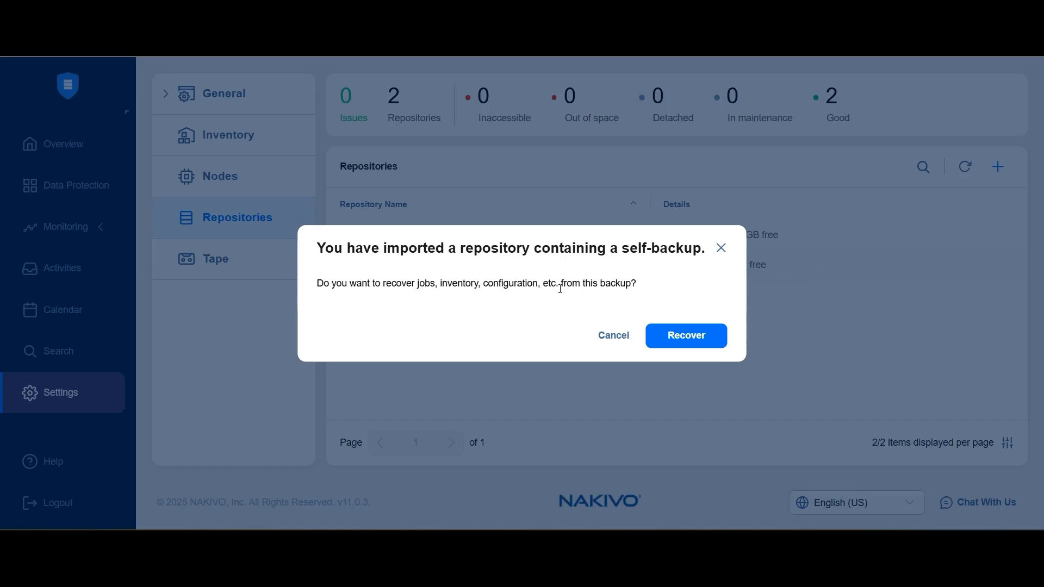
Recover jobs, inventory and configuration from the self-backup using the Mon, 30 Jun 2025 at 15:39 recovery point.
{"action": "left_click", "coordinate": [690, 343]}
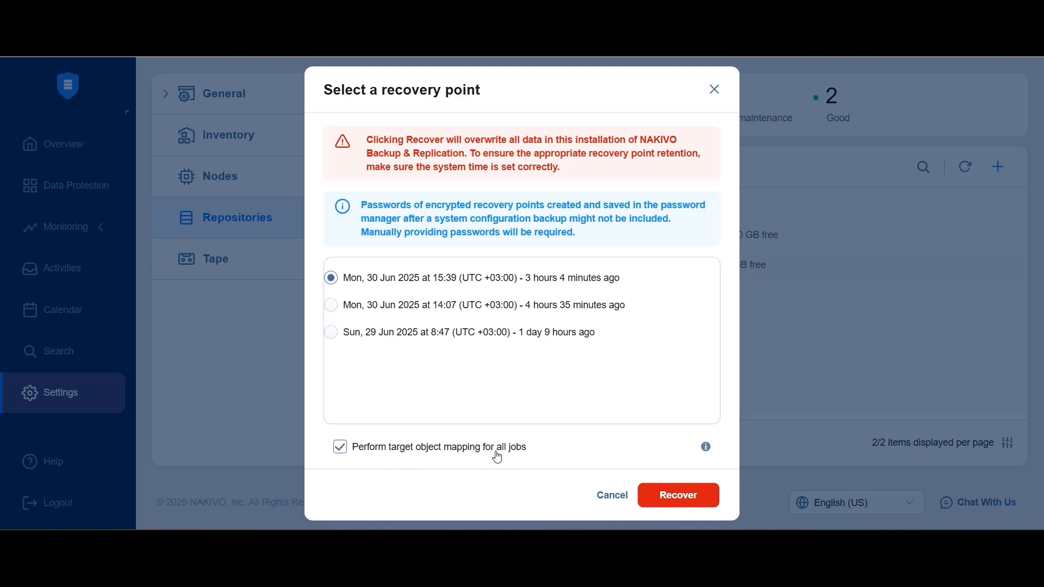
{"action": "left_click", "coordinate": [665, 506]}
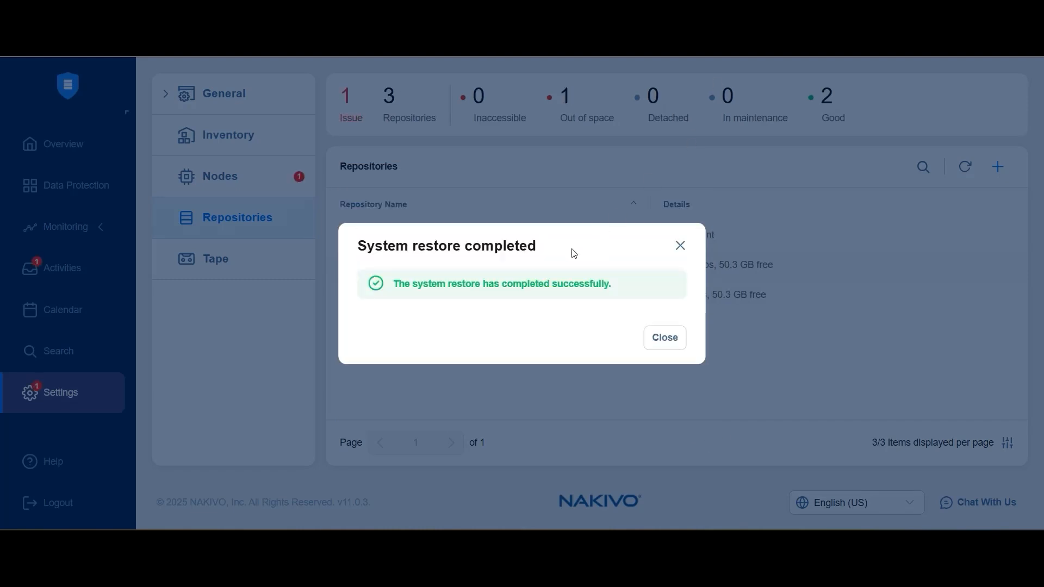
{"action": "left_click", "coordinate": [667, 338]}
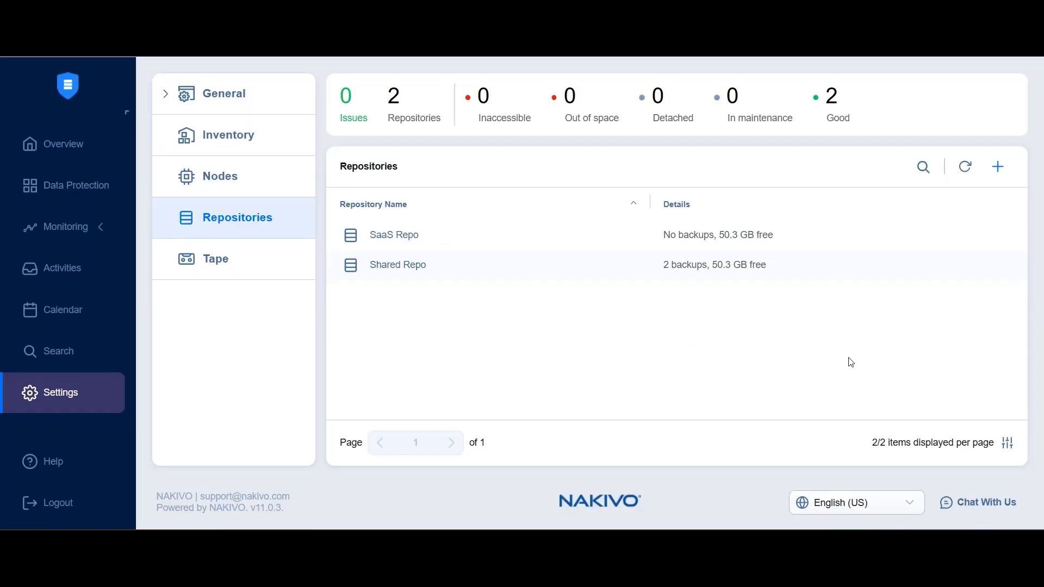
Inspect the restored SaaS Repo and Shared Repo repositories and the SE_Workshop_Server1 backup details.
{"action": "left_click", "coordinate": [403, 244]}
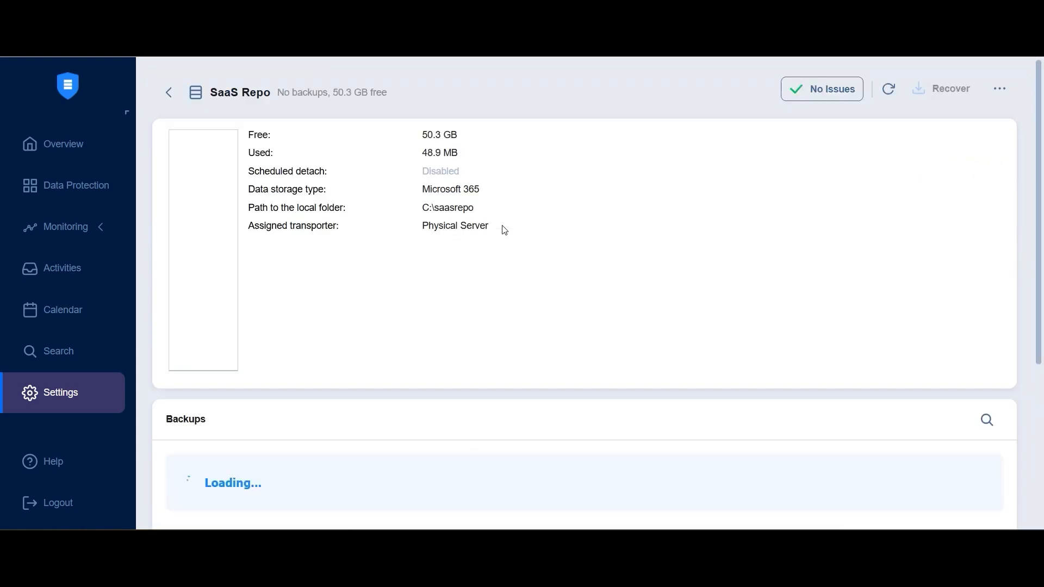
{"action": "left_click", "coordinate": [170, 104]}
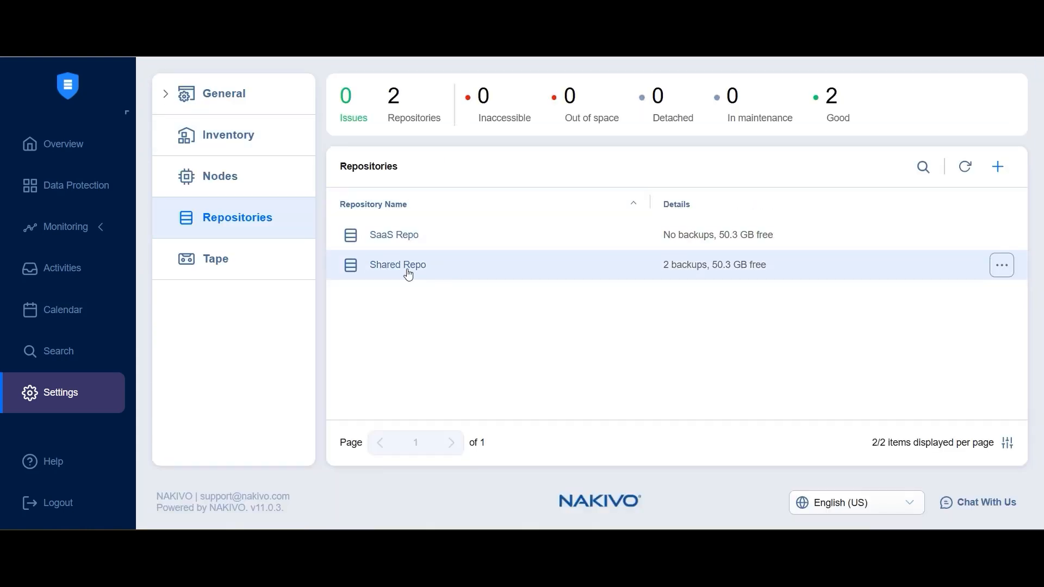
{"action": "left_click", "coordinate": [409, 276]}
{"action": "scroll", "coordinate": [397, 217], "scroll_direction": "down", "scroll_amount": 5}
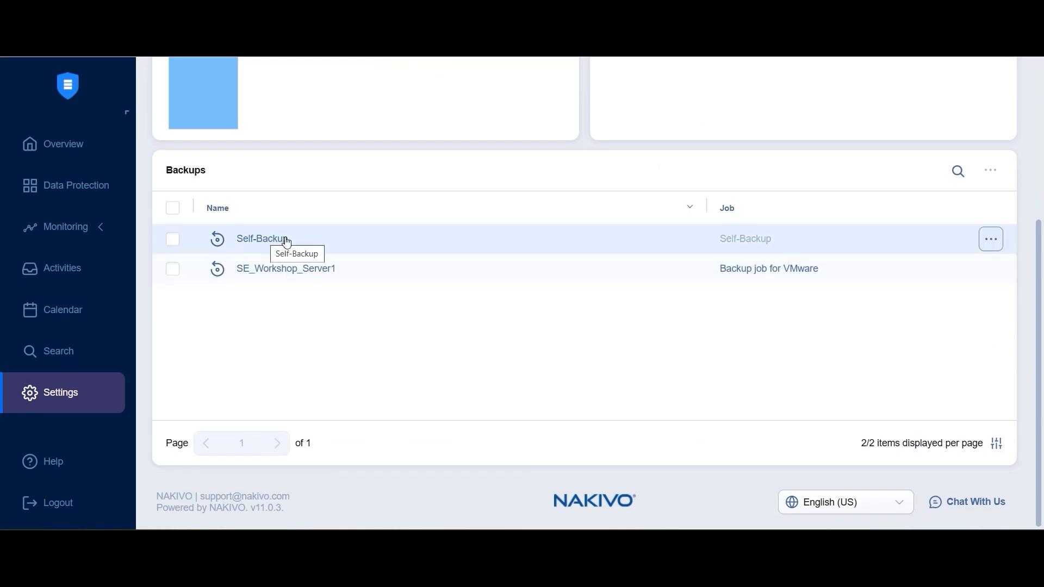
{"action": "left_click", "coordinate": [303, 270]}
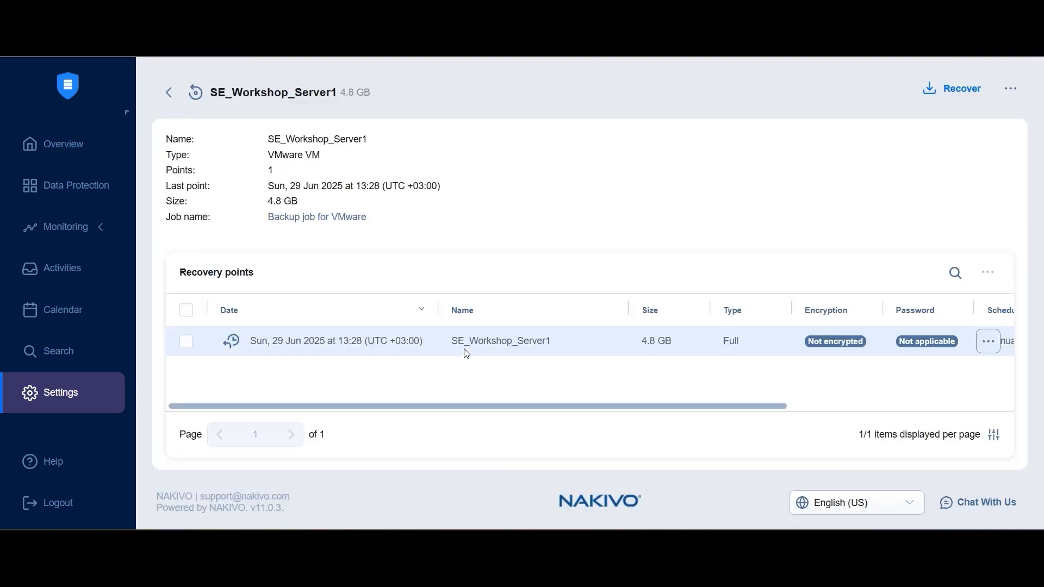
{"action": "left_click", "coordinate": [169, 92]}
{"action": "left_click", "coordinate": [169, 92]}
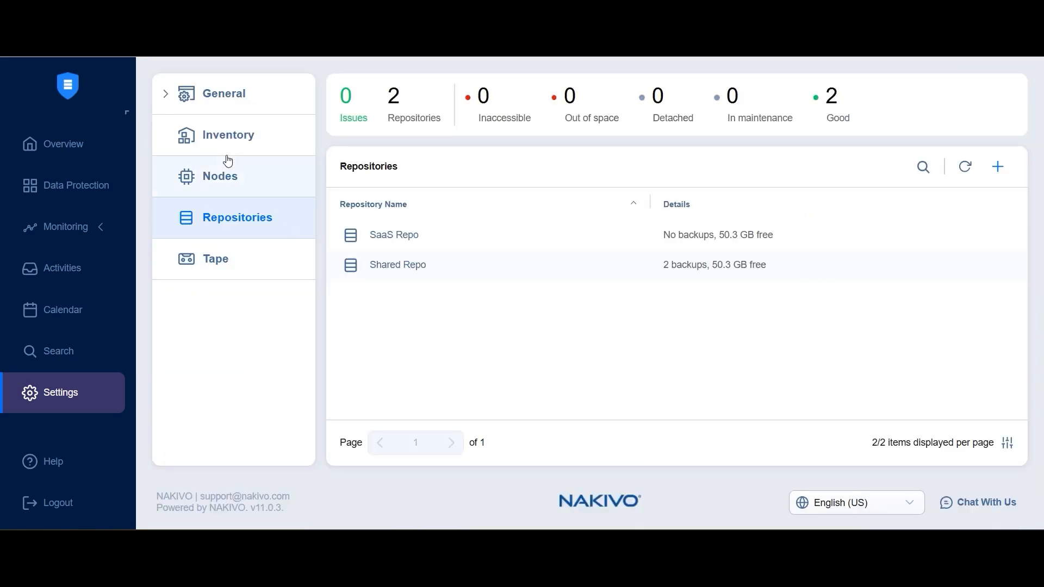
Check the restored nodes, inventory items and users on the recovered installation.
{"action": "left_click", "coordinate": [229, 176]}
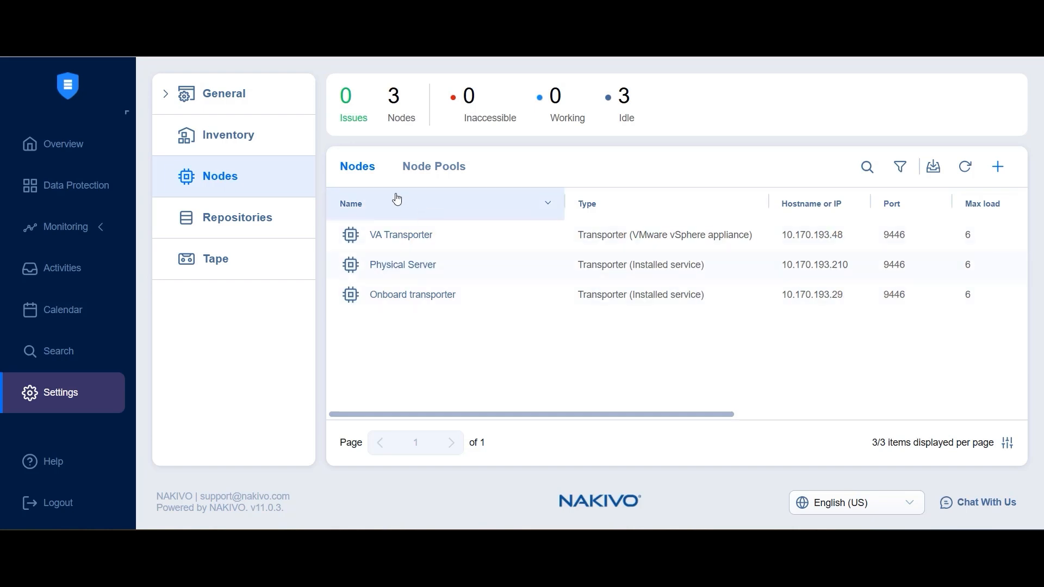
{"action": "left_click", "coordinate": [257, 146]}
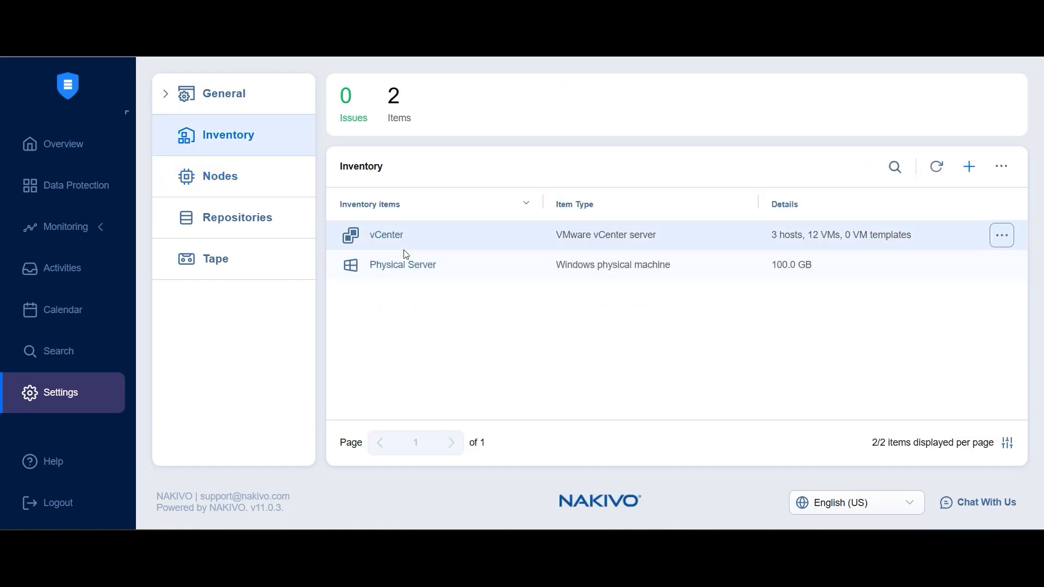
{"action": "left_click", "coordinate": [166, 96]}
{"action": "left_click", "coordinate": [231, 203]}
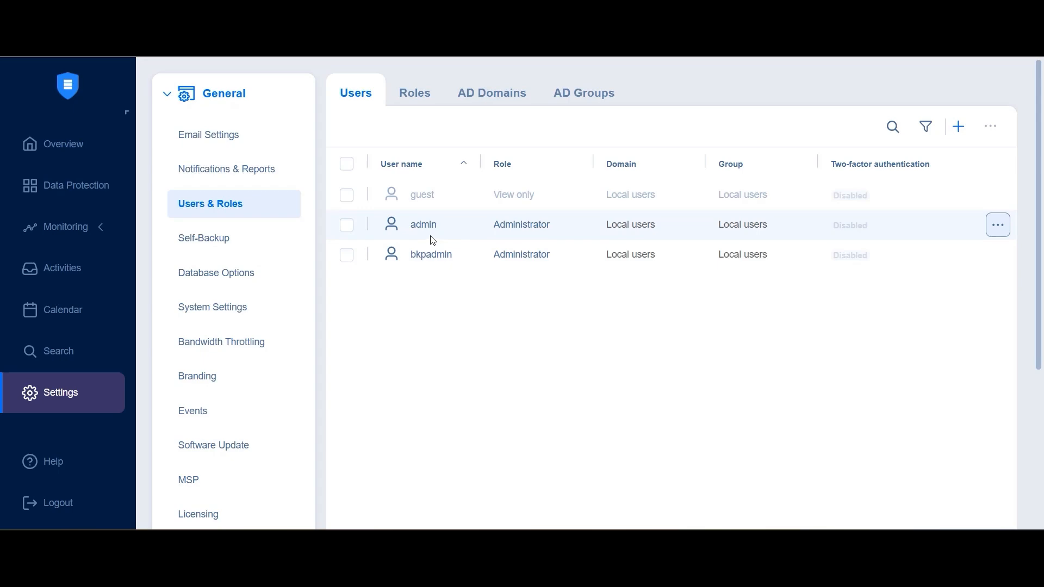
Review the licensing details, highlighting the license expiration.
{"action": "scroll", "coordinate": [232, 277], "scroll_direction": "down", "scroll_amount": 3}
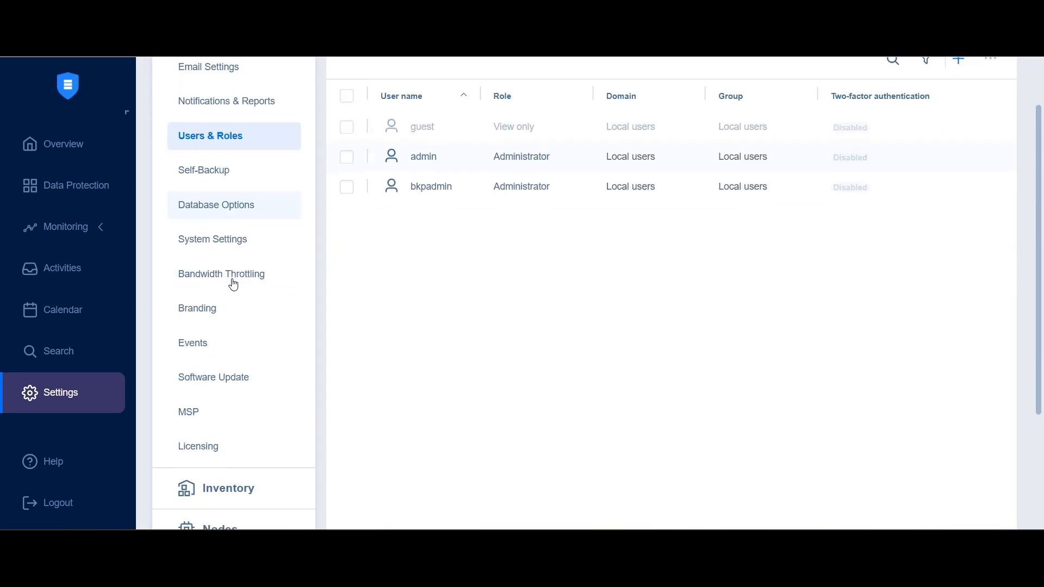
{"action": "left_click", "coordinate": [198, 371]}
{"action": "scroll", "coordinate": [509, 229], "scroll_direction": "up", "scroll_amount": 4}
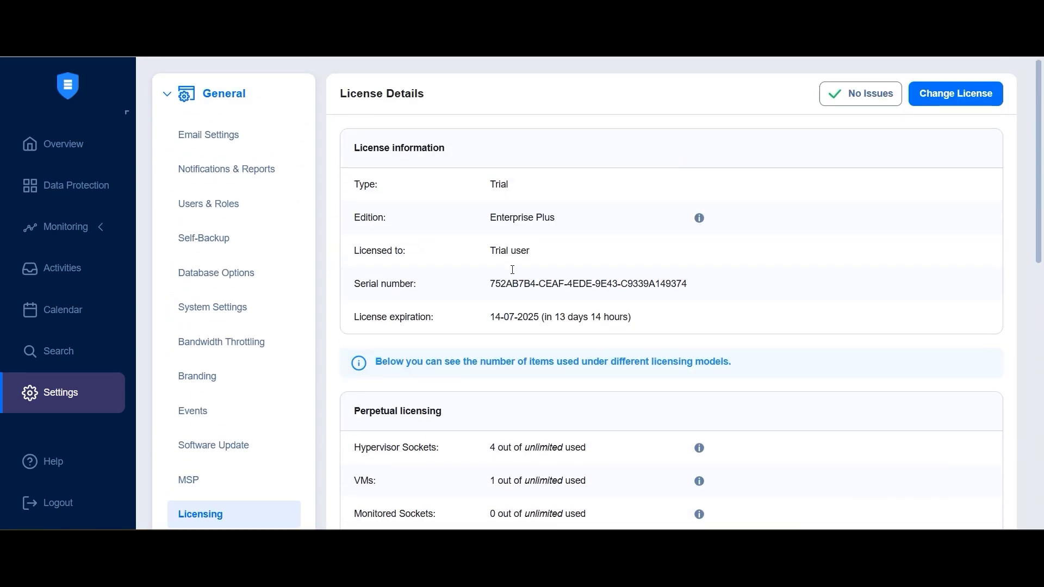
{"action": "left_click_drag", "start_coordinate": [492, 317], "coordinate": [670, 338]}
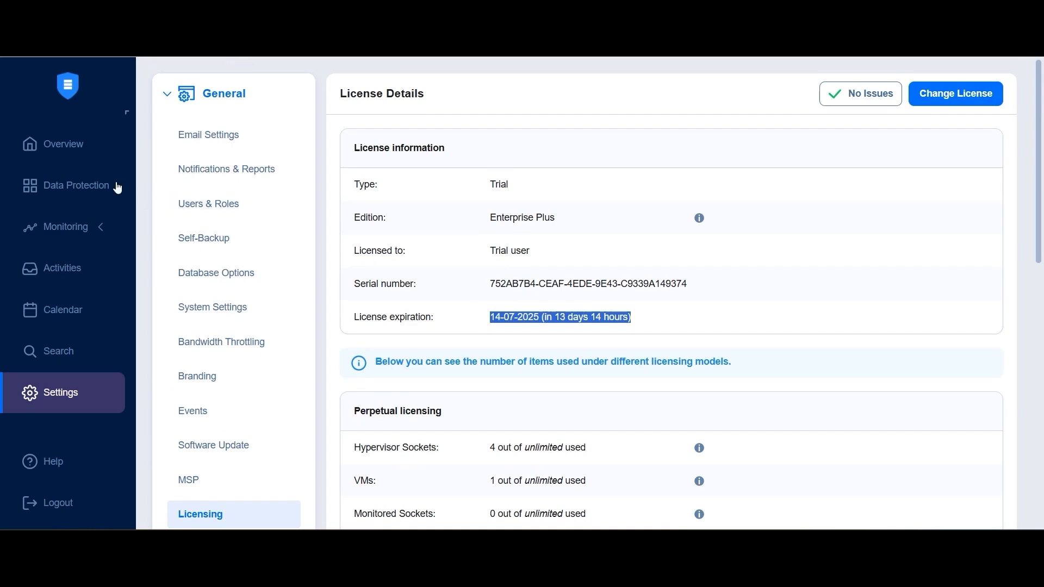
Review the restored backup jobs for the physical machine and for VMware.
{"action": "left_click", "coordinate": [80, 187]}
{"action": "left_click", "coordinate": [280, 158]}
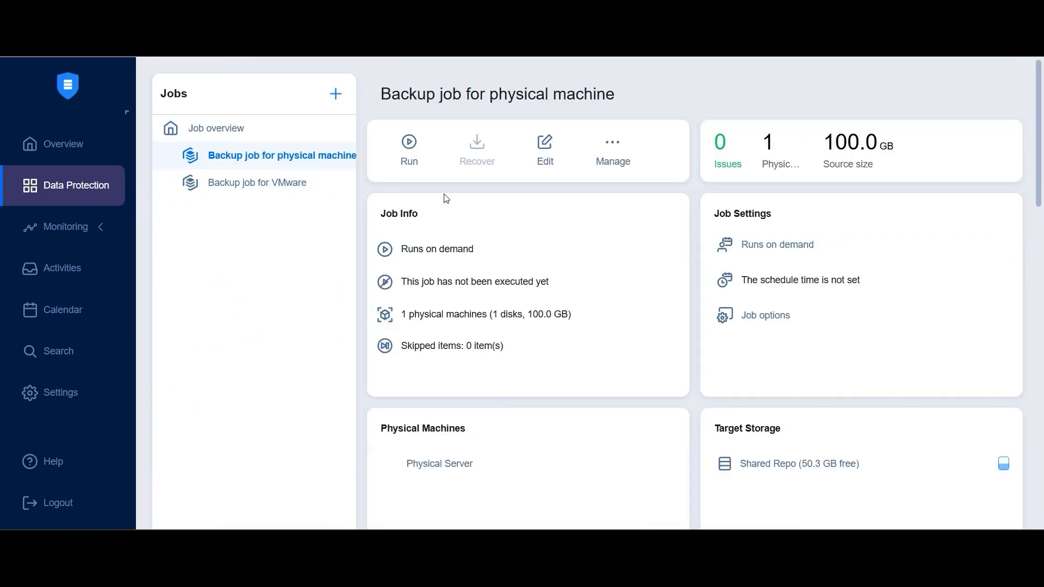
{"action": "scroll", "coordinate": [531, 254], "scroll_direction": "down", "scroll_amount": 5}
{"action": "scroll", "coordinate": [531, 254], "scroll_direction": "up", "scroll_amount": 5}
{"action": "left_click", "coordinate": [262, 192]}
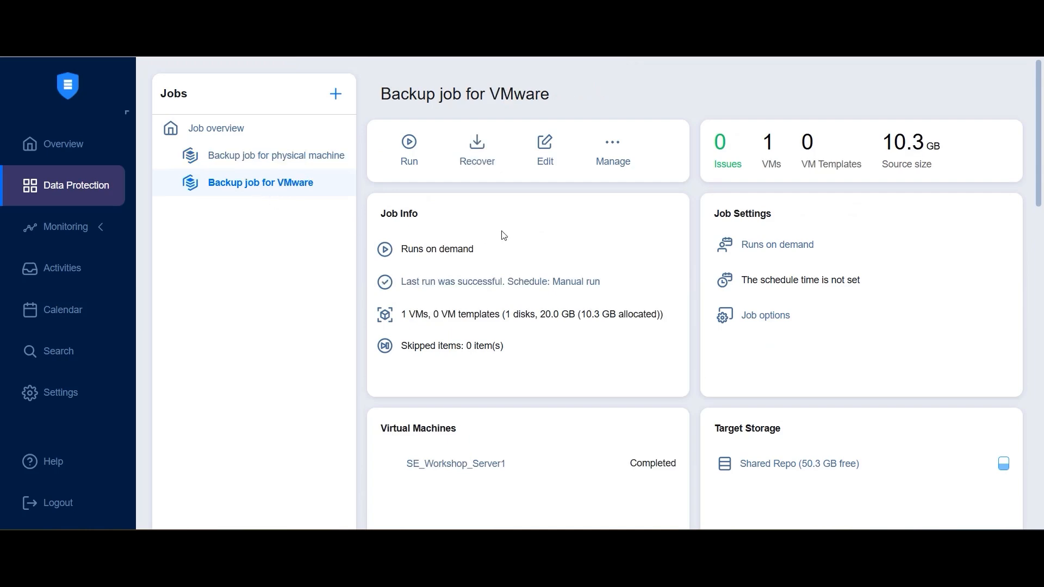
{"action": "scroll", "coordinate": [544, 286], "scroll_direction": "down", "scroll_amount": 6}
{"action": "scroll", "coordinate": [569, 283], "scroll_direction": "up", "scroll_amount": 6}
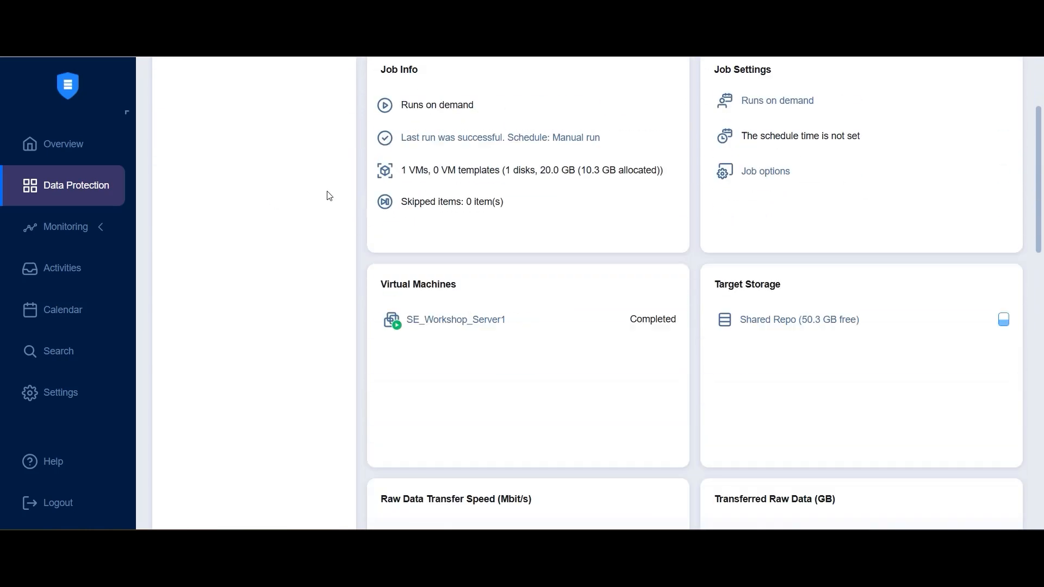